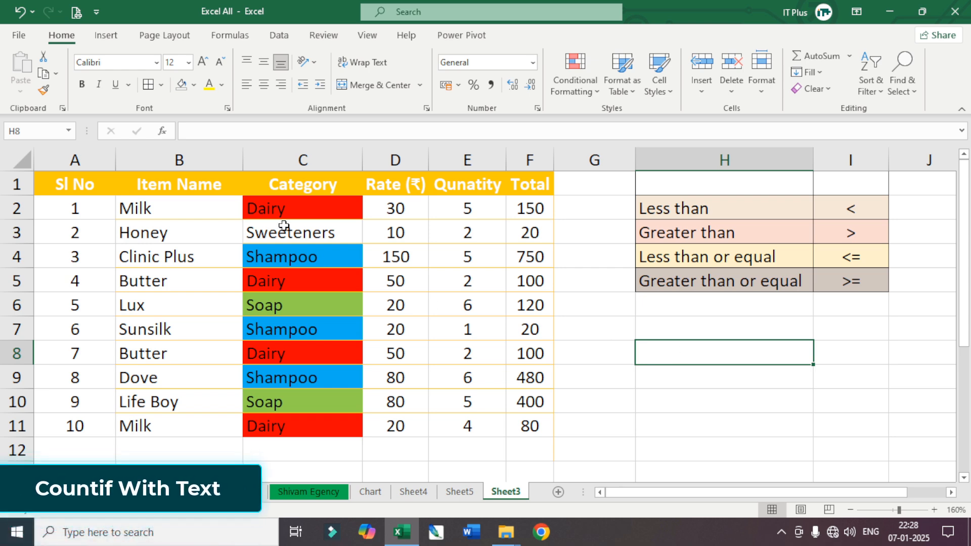
# Enter =COUNTIF(C2:C11,"Dairy") in H8 to count the Dairy entries in the Category column.
pyautogui.moveTo(140, 210); pyautogui.dragTo(152, 387)
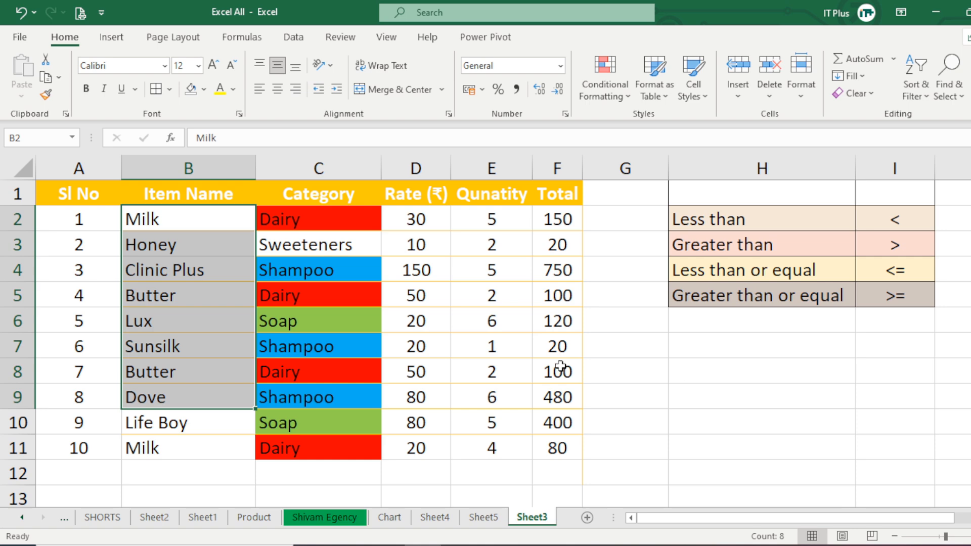
pyautogui.moveTo(317, 218); pyautogui.dragTo(334, 453)
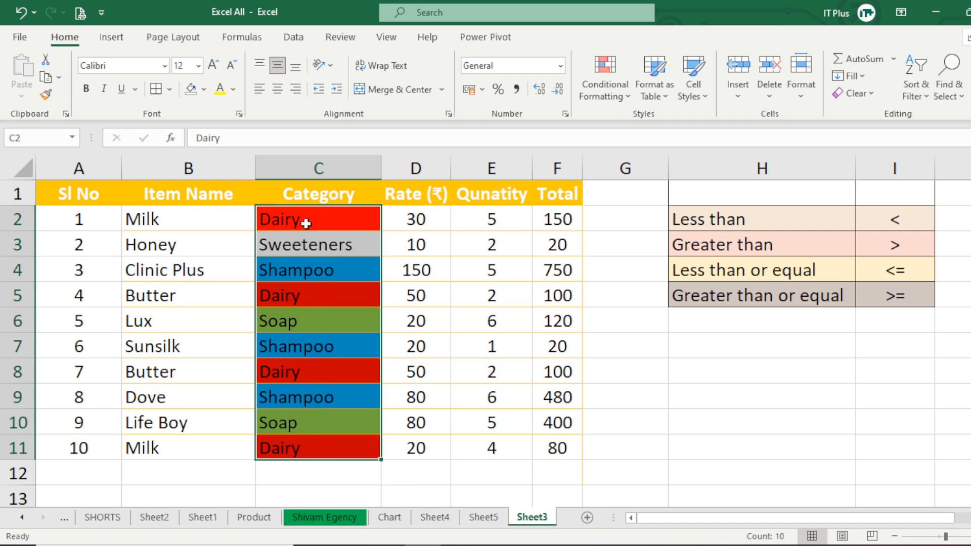
pyautogui.click(708, 375)
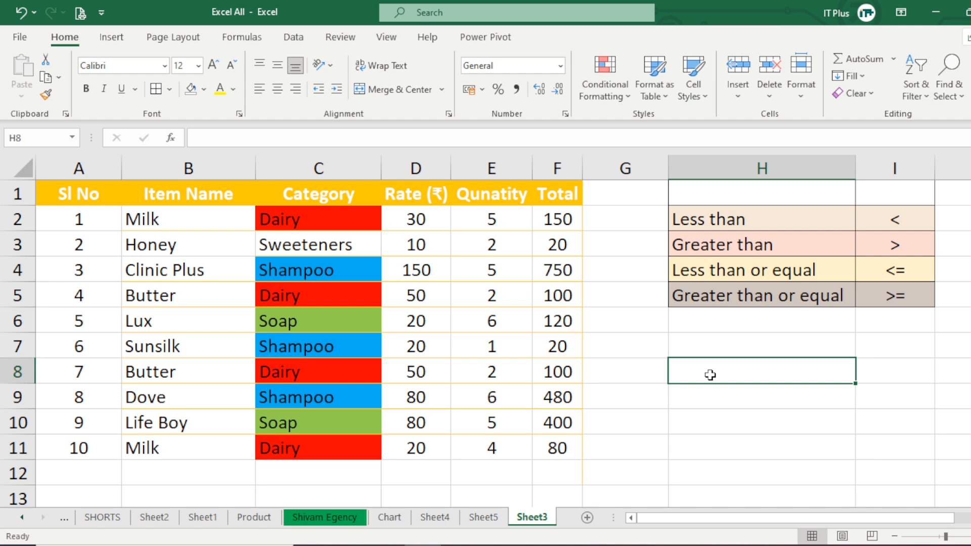
pyautogui.write('=coun')
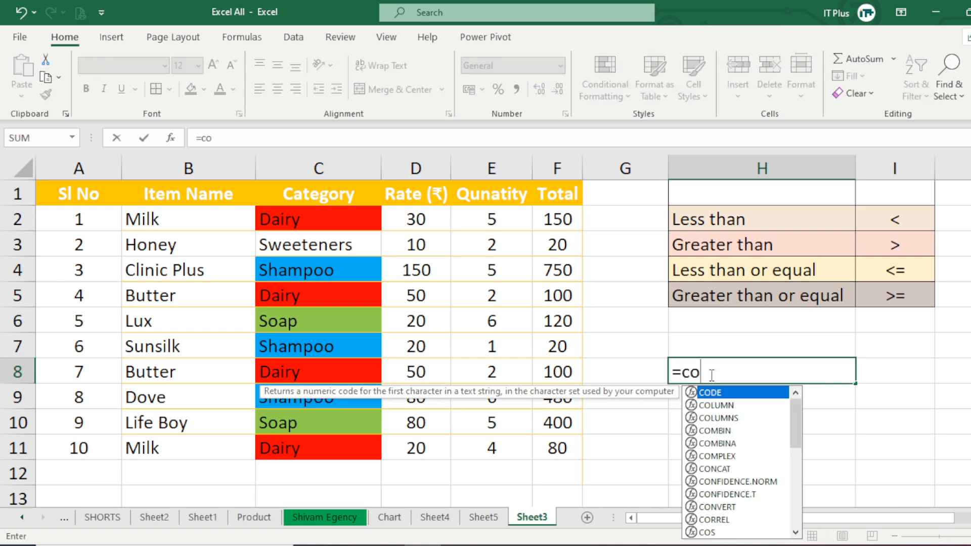
pyautogui.press('Down')
pyautogui.press('Down')
pyautogui.press('Down')
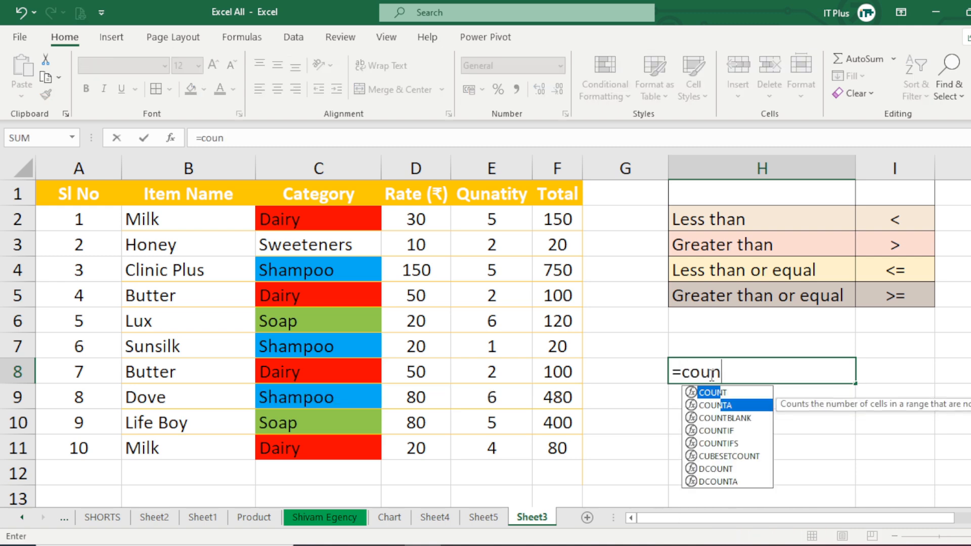
pyautogui.press('Tab')
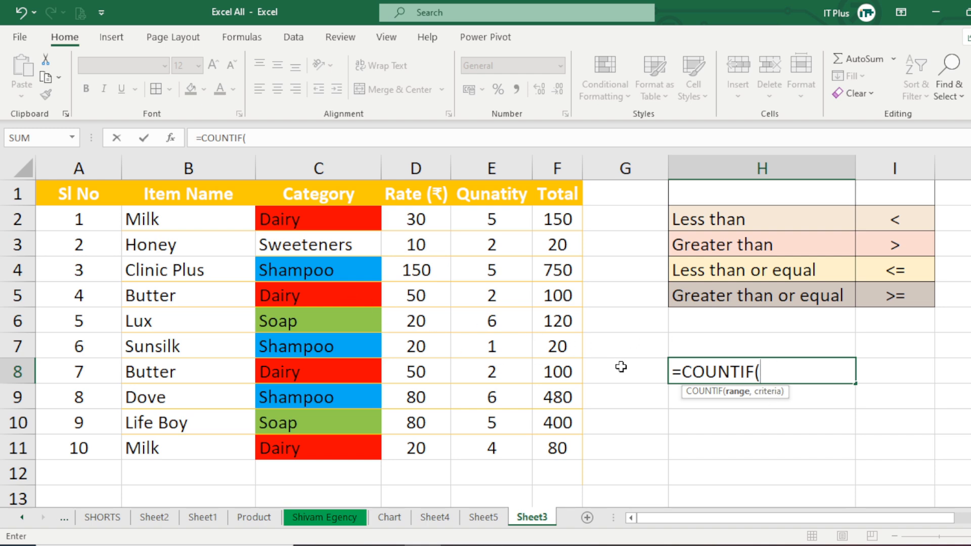
pyautogui.moveTo(325, 222); pyautogui.dragTo(325, 441)
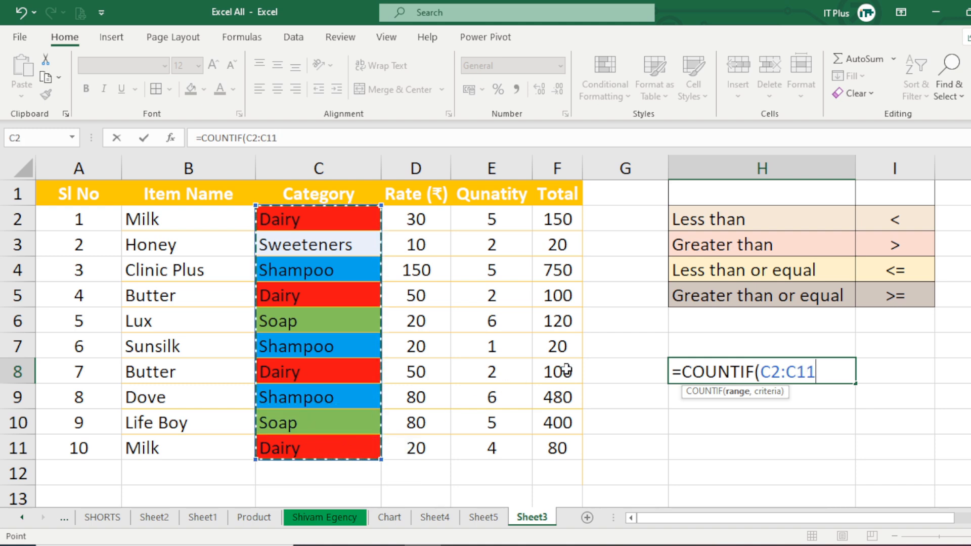
pyautogui.write(',')
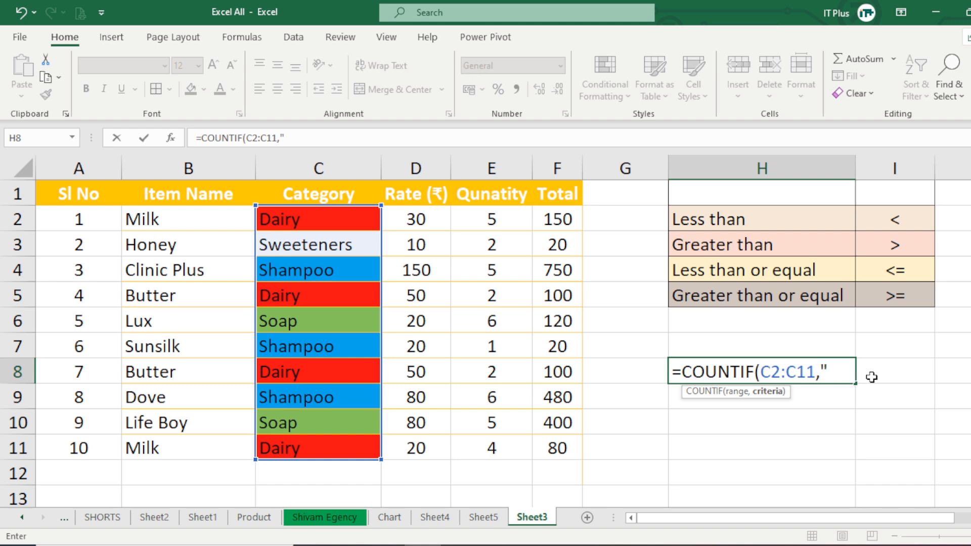
pyautogui.write('"Dairy')
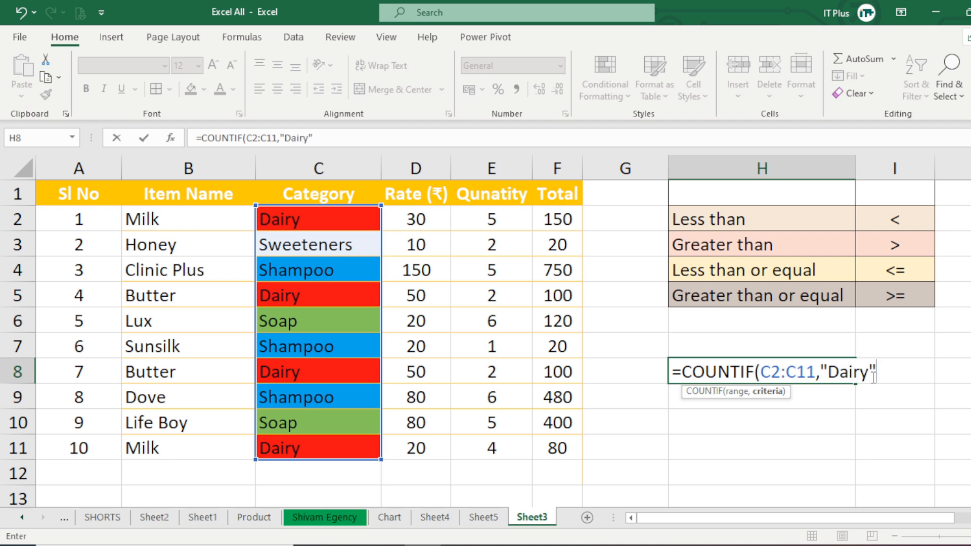
pyautogui.write(')')
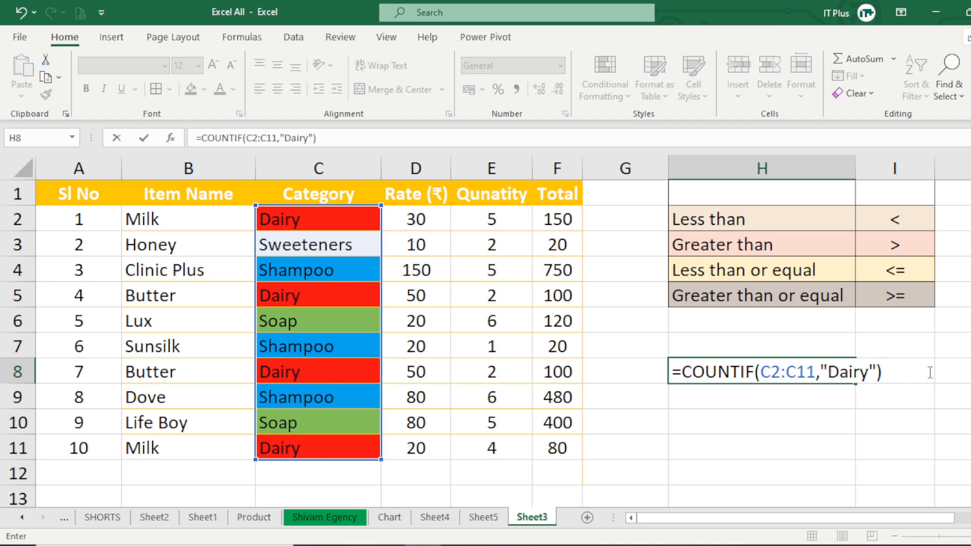
pyautogui.press('Return')
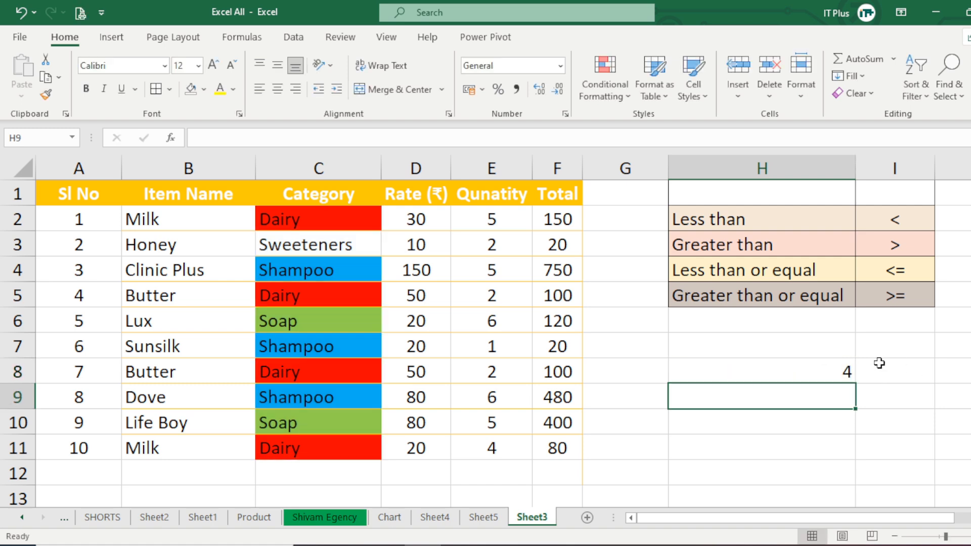
# Clear the formula from H8 and enter Dairy in G8 as the criterion.
pyautogui.click(804, 378)
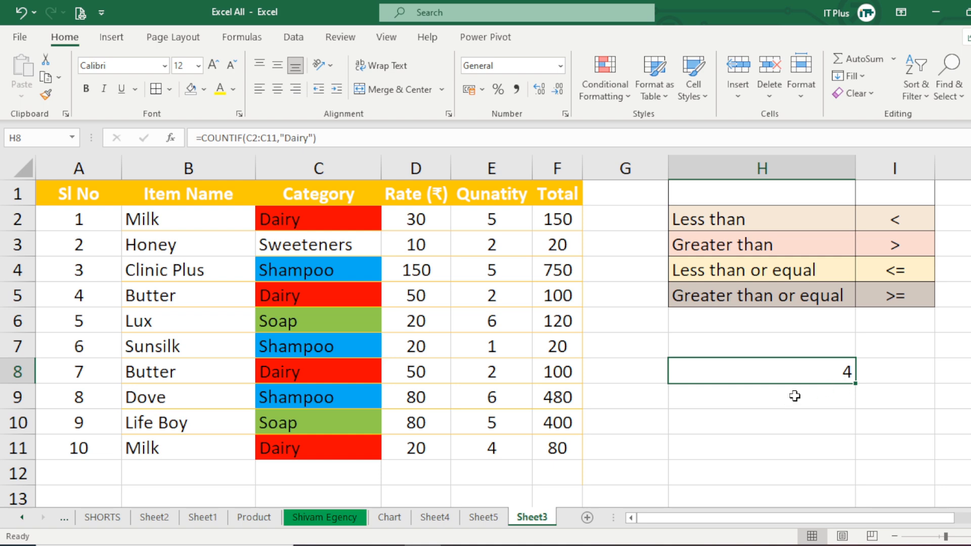
pyautogui.press('Delete')
pyautogui.click(608, 380)
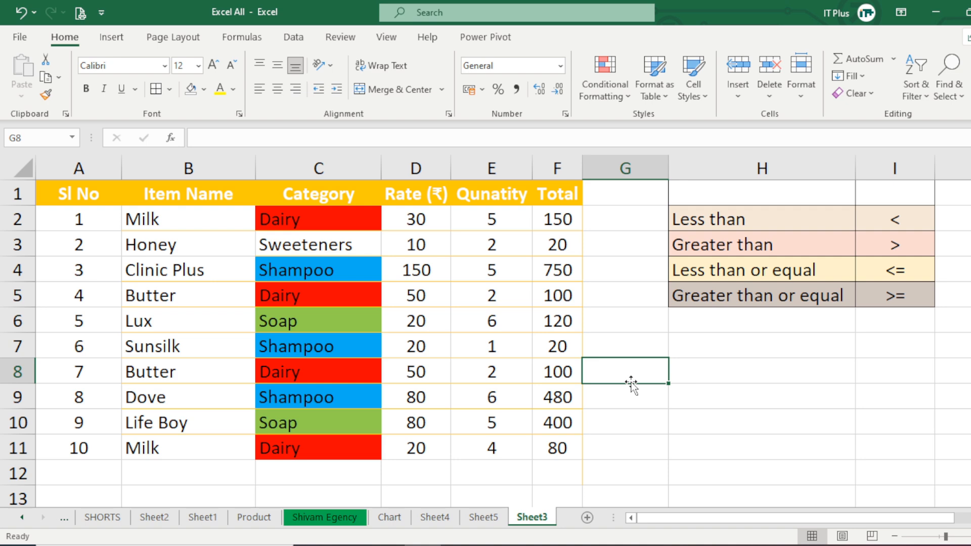
pyautogui.write('Dairy')
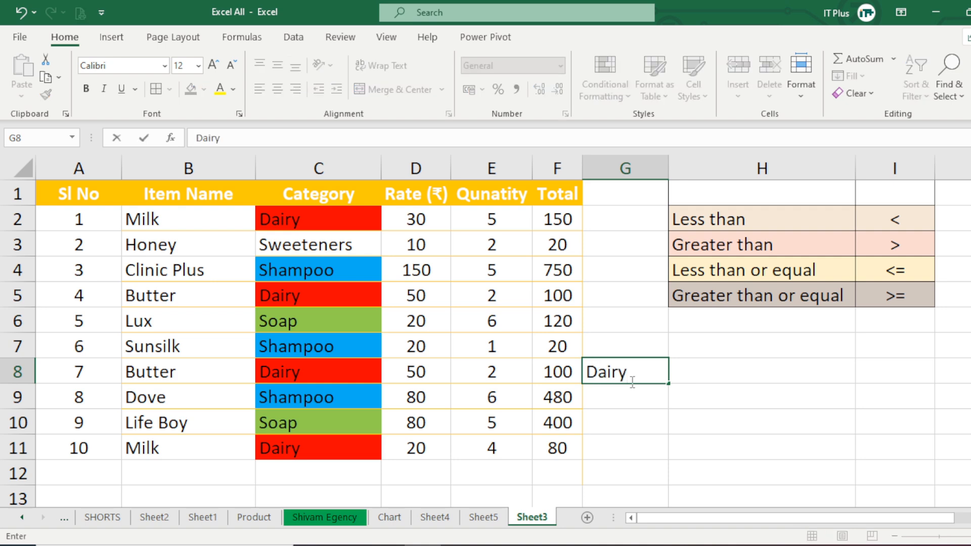
pyautogui.press('Return')
# Enter =COUNTIF(C2:C11,G8) in H8 to count the categories matching the criterion in G8.
pyautogui.click(746, 375)
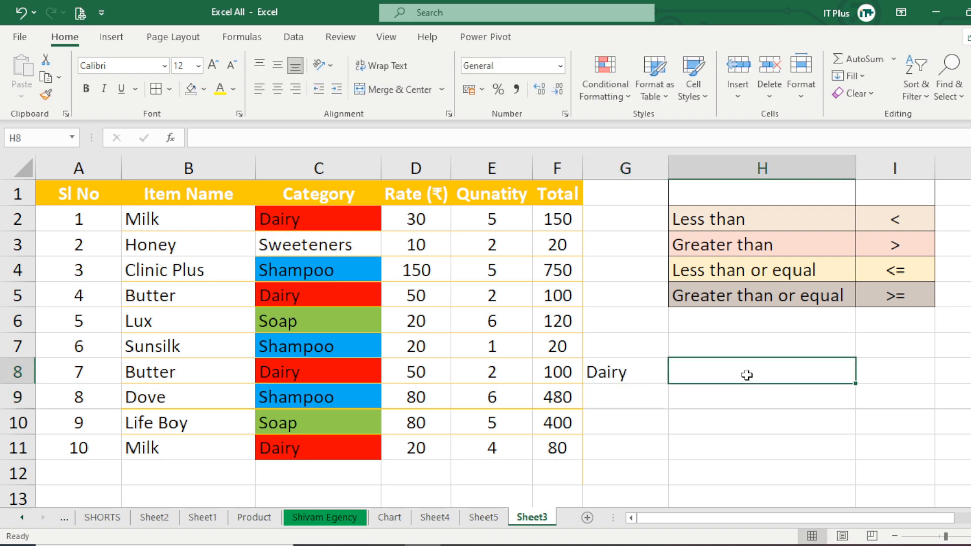
pyautogui.write('=count')
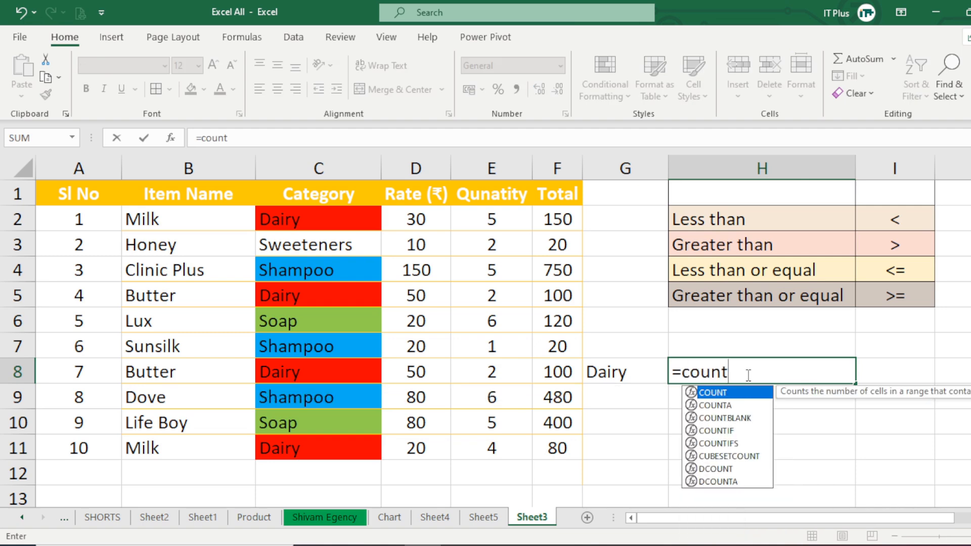
pyautogui.write('if')
pyautogui.press('Tab')
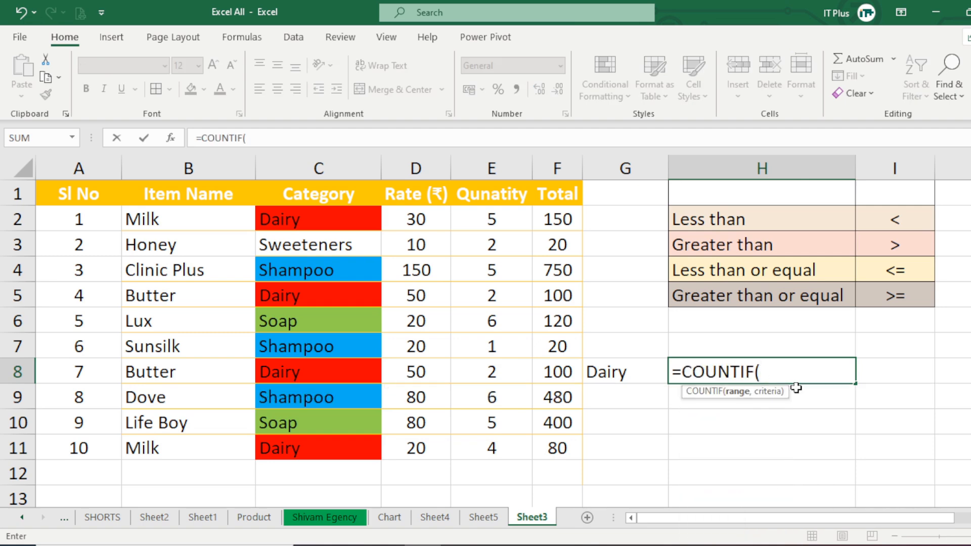
pyautogui.click(324, 227)
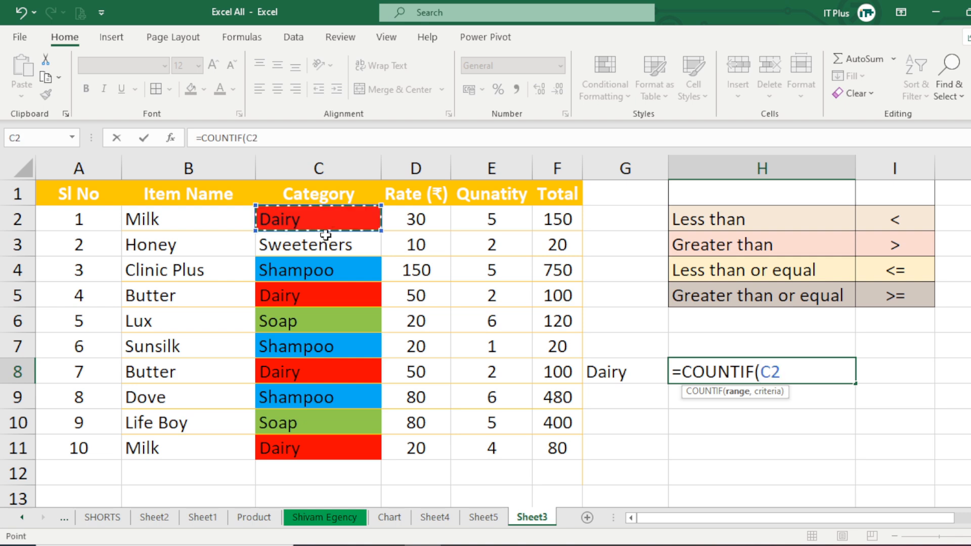
pyautogui.moveTo(325, 235); pyautogui.dragTo(319, 449)
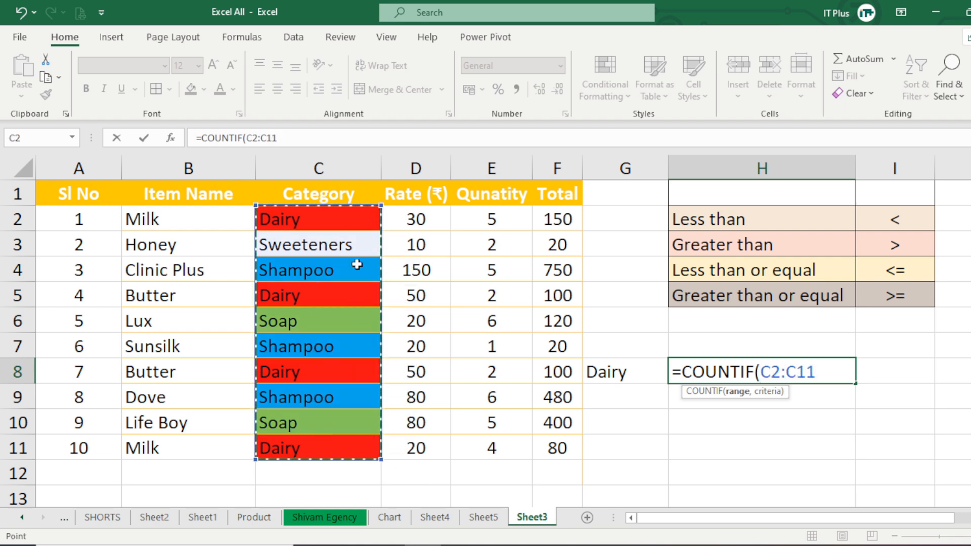
pyautogui.write(',')
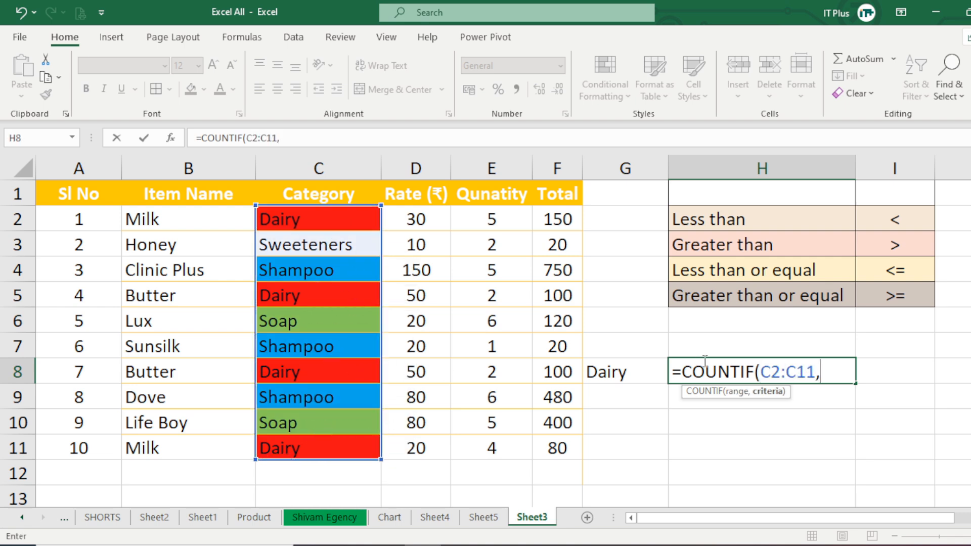
pyautogui.click(610, 372)
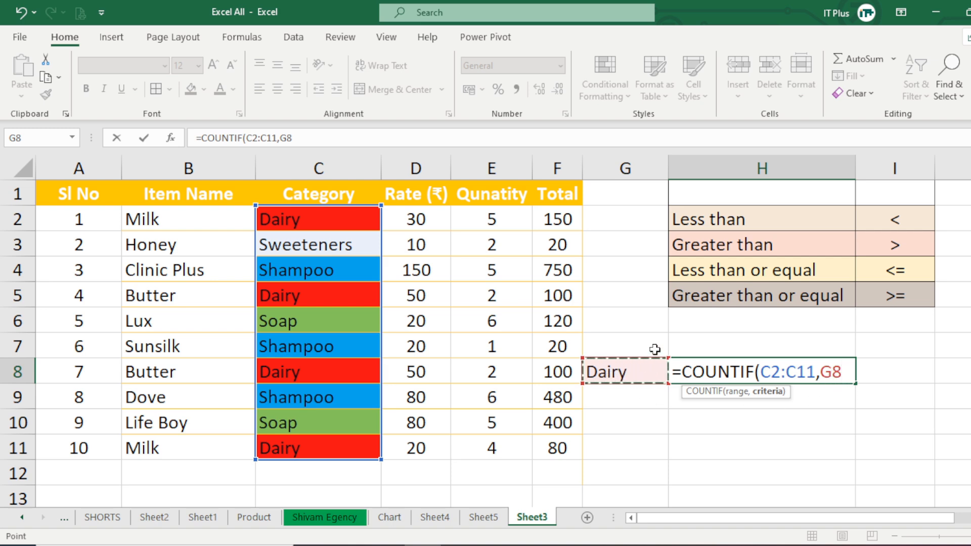
pyautogui.write(')')
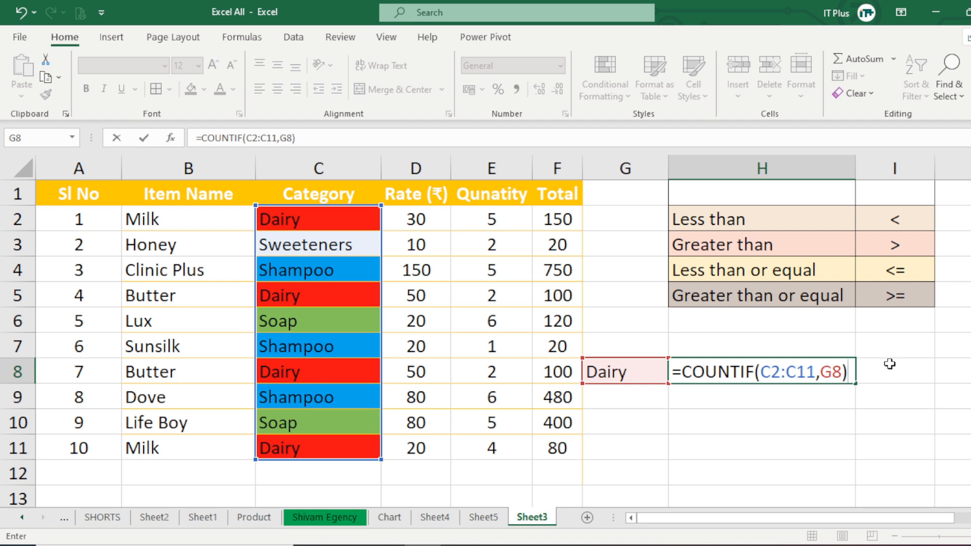
pyautogui.press('Return')
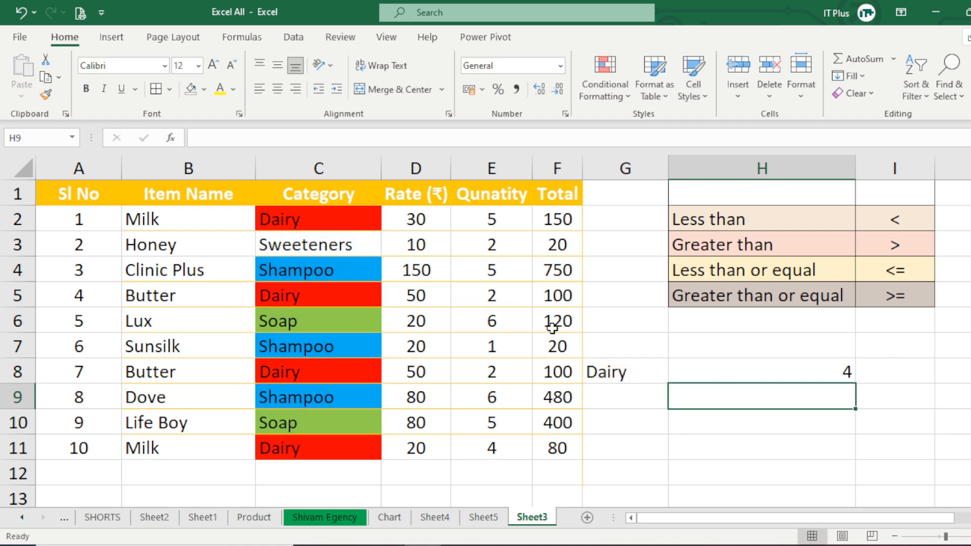
pyautogui.click(825, 377)
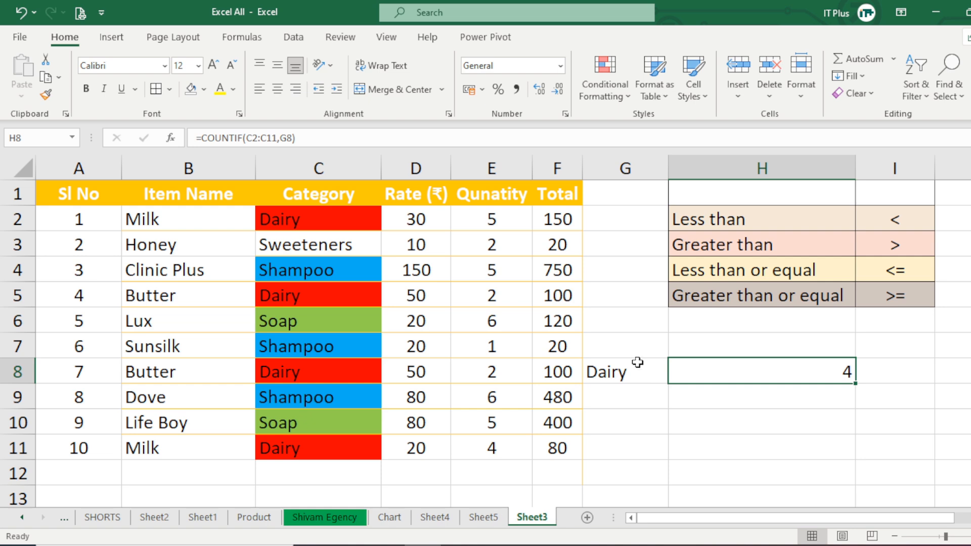
# Change the criterion in G8 to Soap.
pyautogui.click(620, 375)
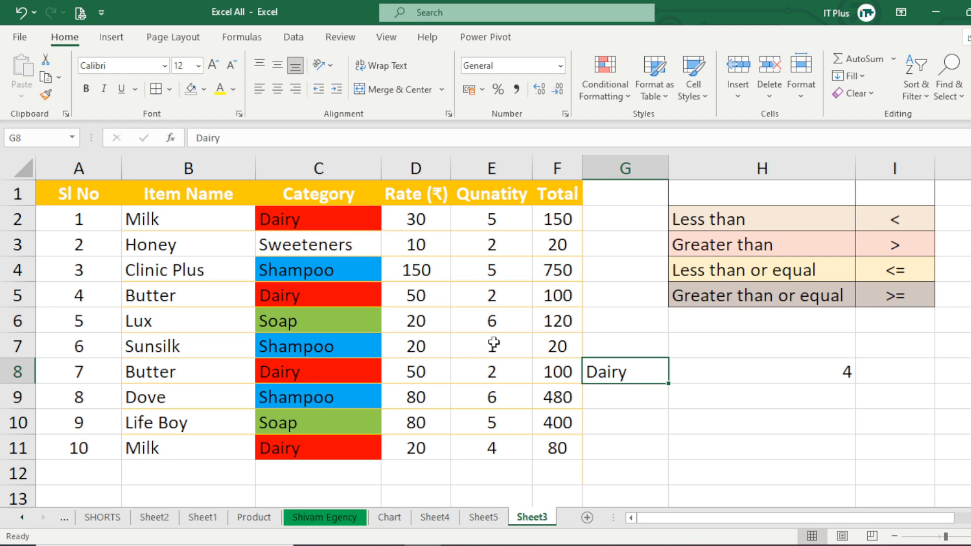
pyautogui.write('So')
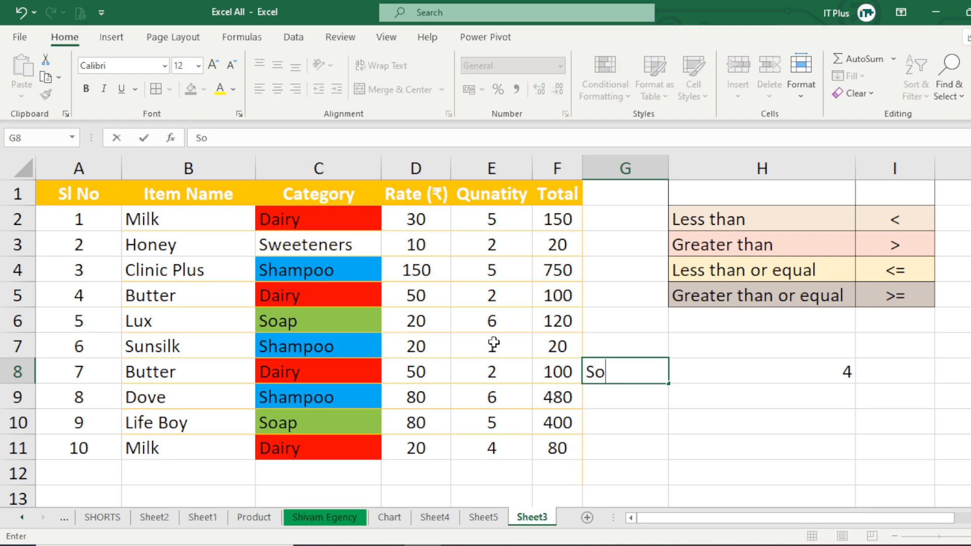
pyautogui.write('ap')
pyautogui.press('Return')
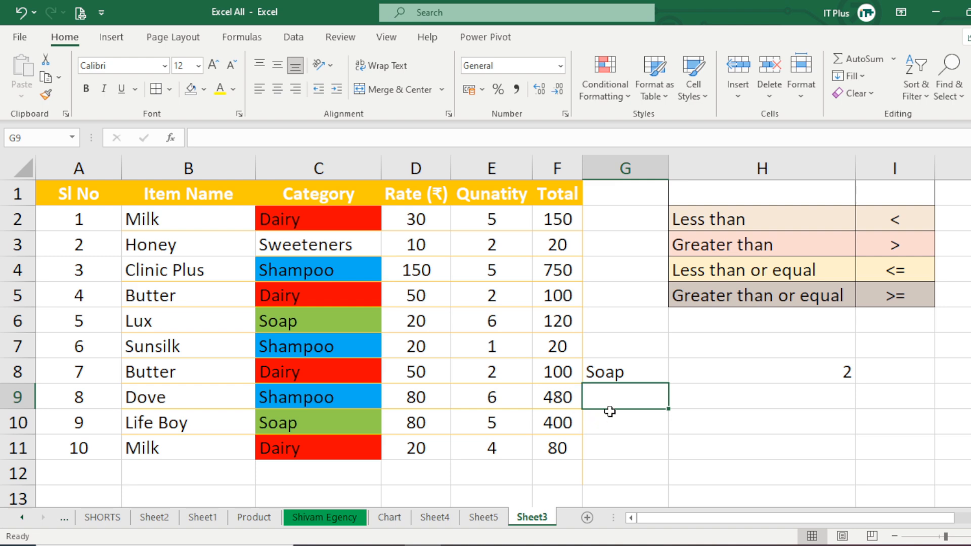
# Check the Soap entries in the Category column against the count in H8, and locate the Shampoo entries.
pyautogui.click(613, 372)
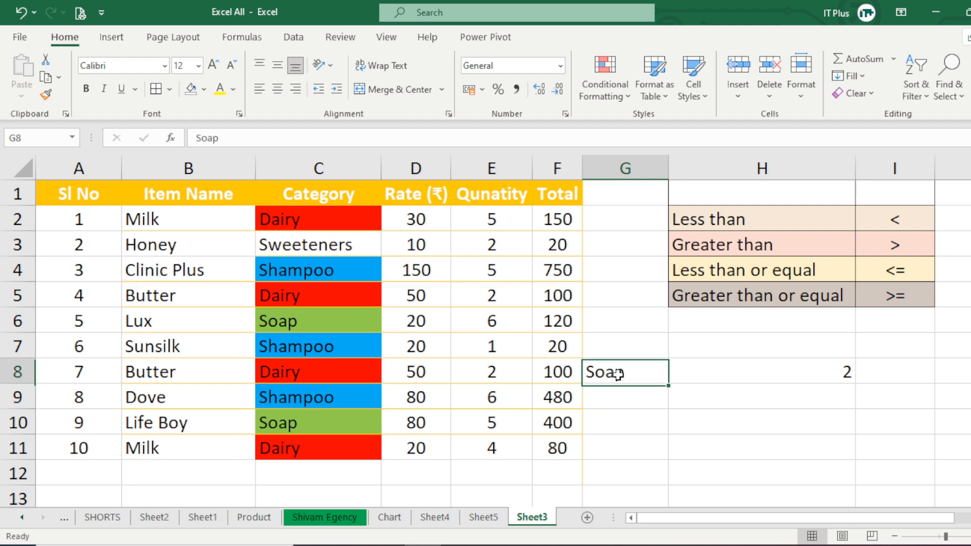
pyautogui.click(309, 326)
pyautogui.click(303, 425)
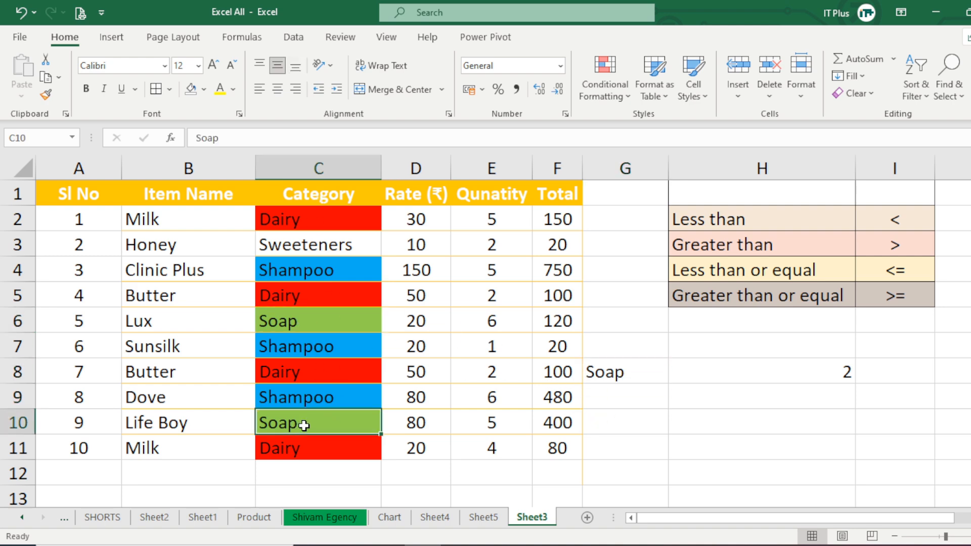
pyautogui.click(827, 376)
pyautogui.click(609, 370)
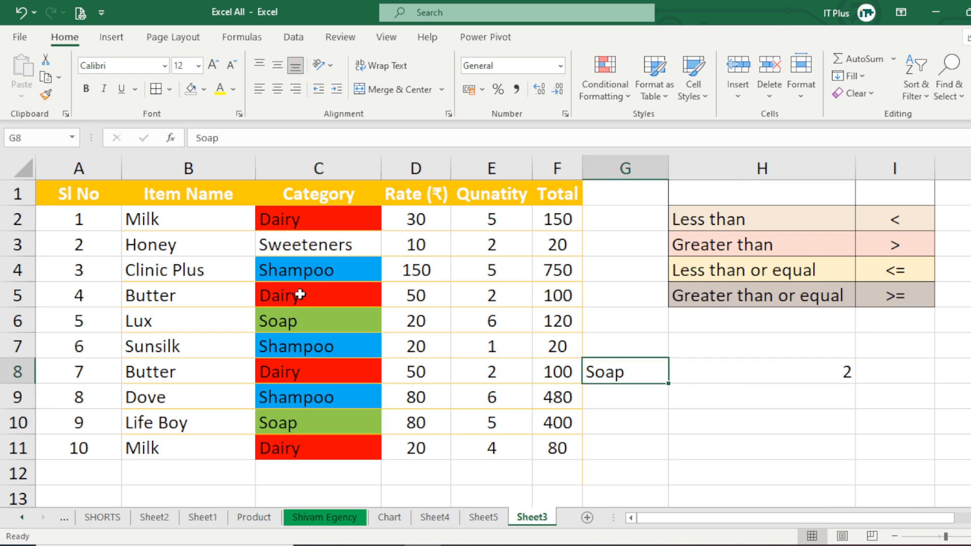
pyautogui.click(309, 272)
pyautogui.click(313, 348)
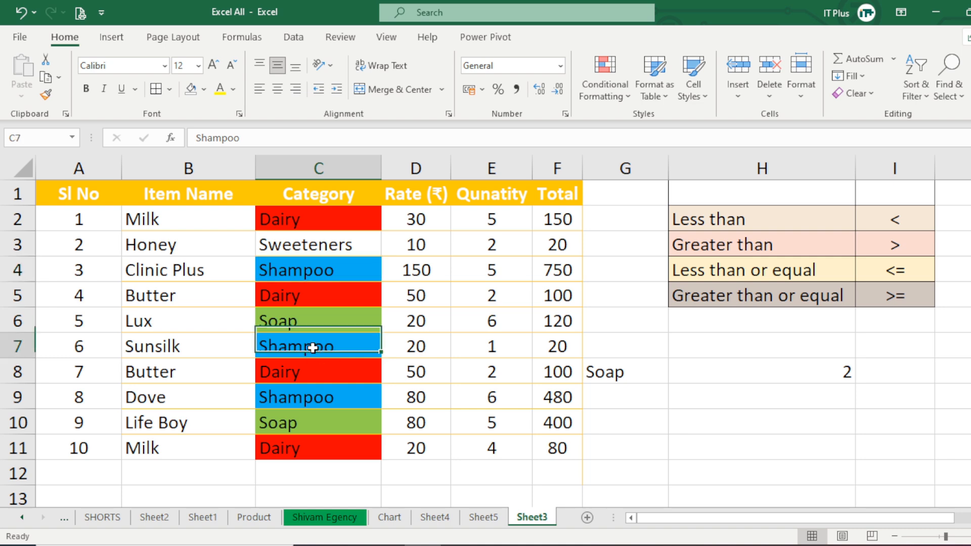
pyautogui.click(314, 398)
# Replace the criterion in G8 with Shampoo.
pyautogui.click(627, 371)
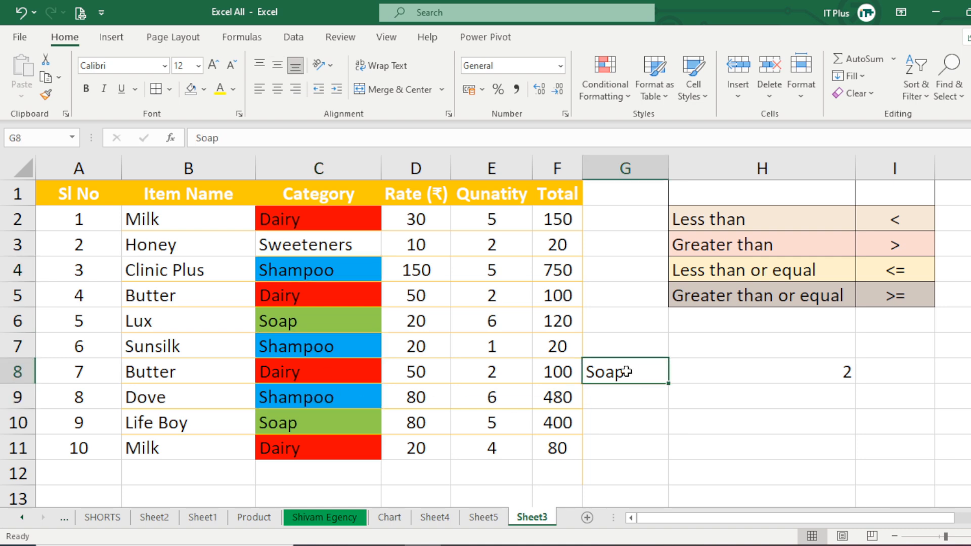
pyautogui.press('BackSpace')
pyautogui.write('S')
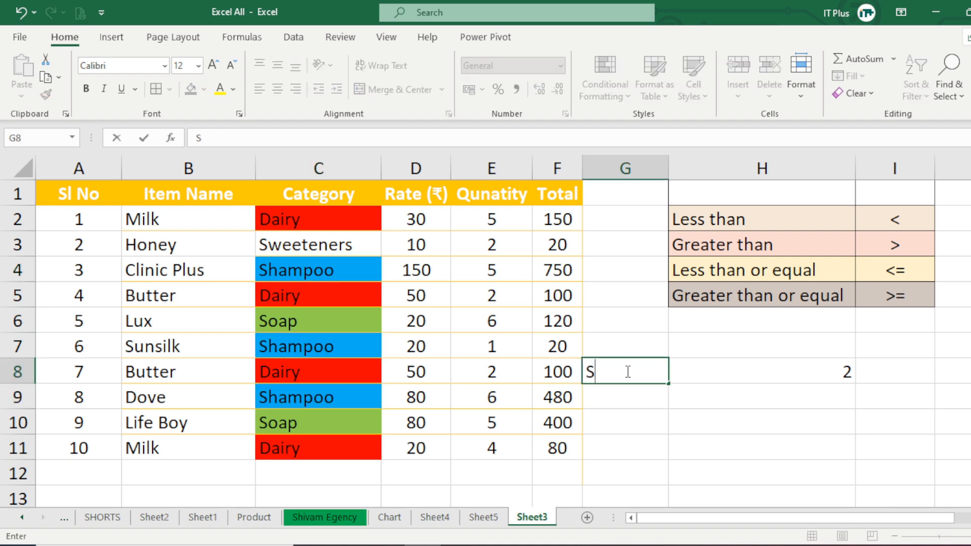
pyautogui.write('hampoo')
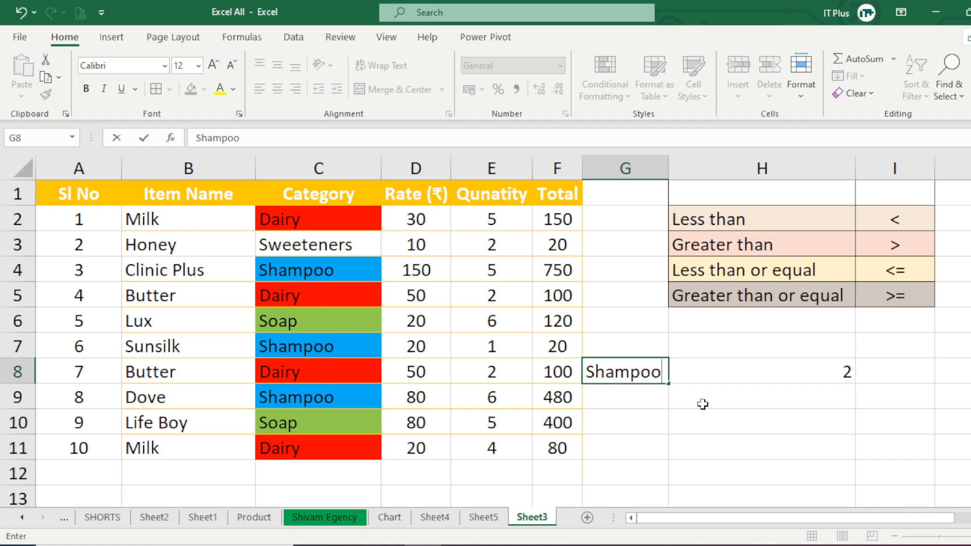
pyautogui.press('Return')
pyautogui.click(623, 377)
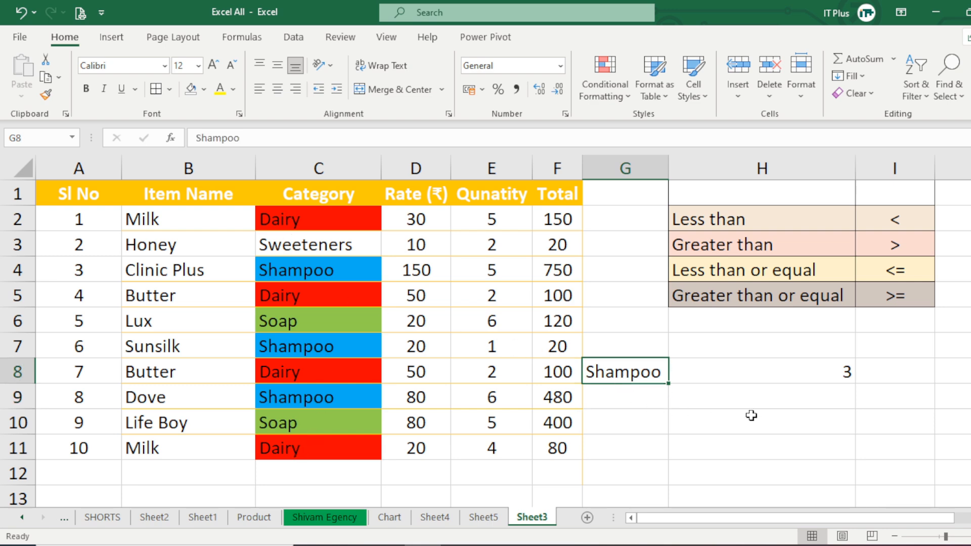
# Clear the Shampoo criterion and its count formula from cells G8:H8.
pyautogui.click(833, 375)
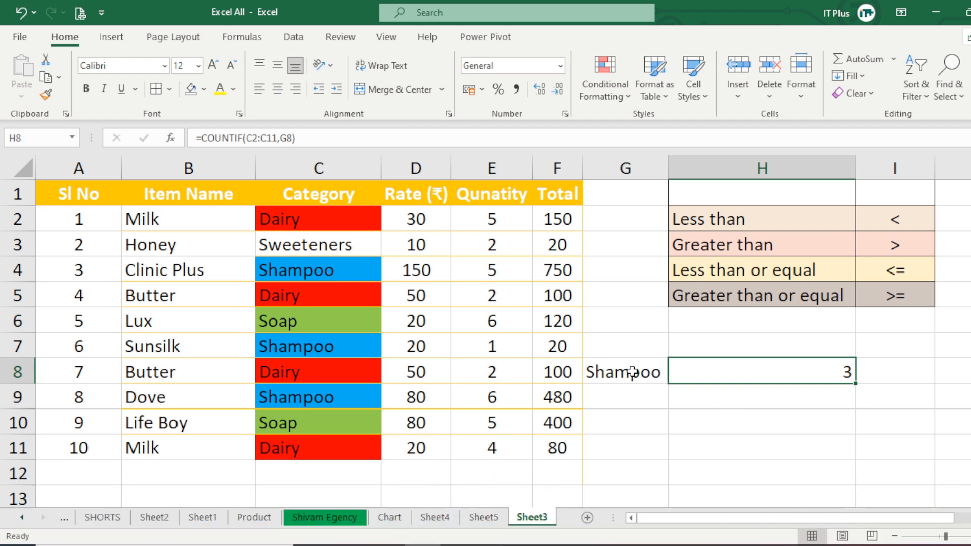
pyautogui.moveTo(631, 373); pyautogui.dragTo(821, 375)
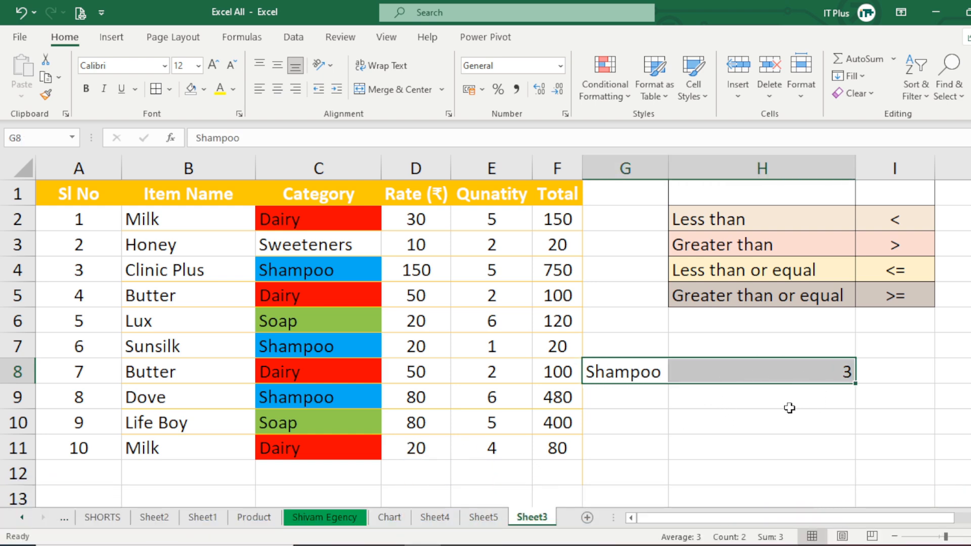
pyautogui.press('Delete')
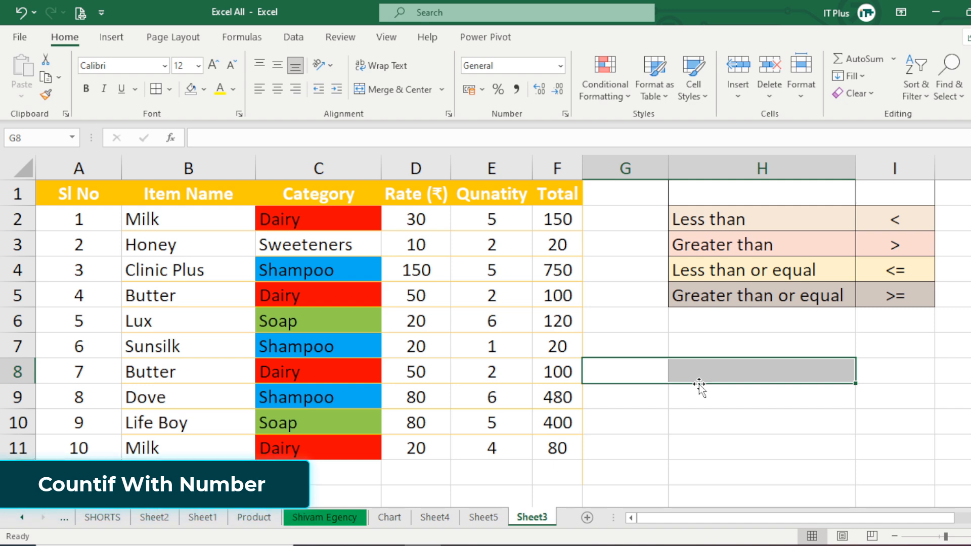
# Enter =COUNTIF(E2:E11,2) in H9 to count the quantities equal to 2.
pyautogui.click(699, 404)
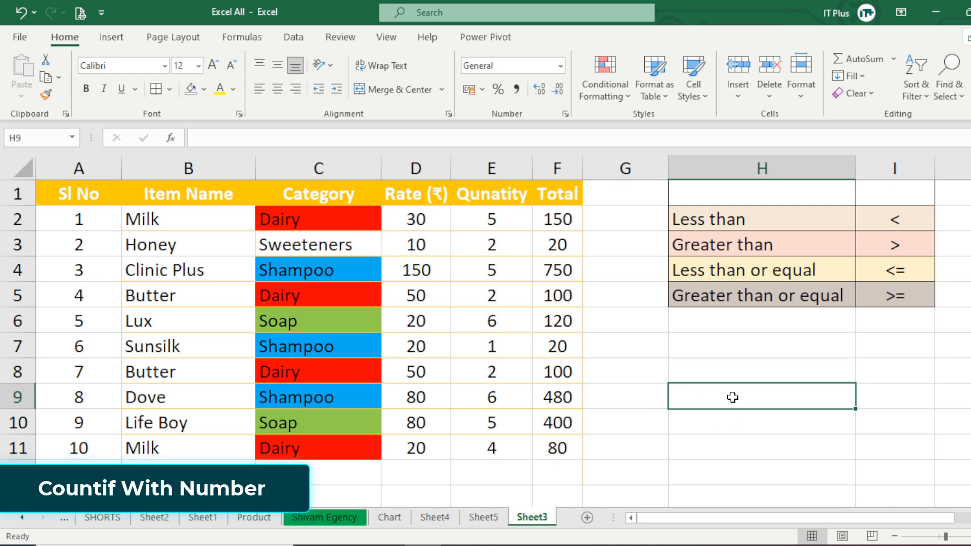
pyautogui.write('=')
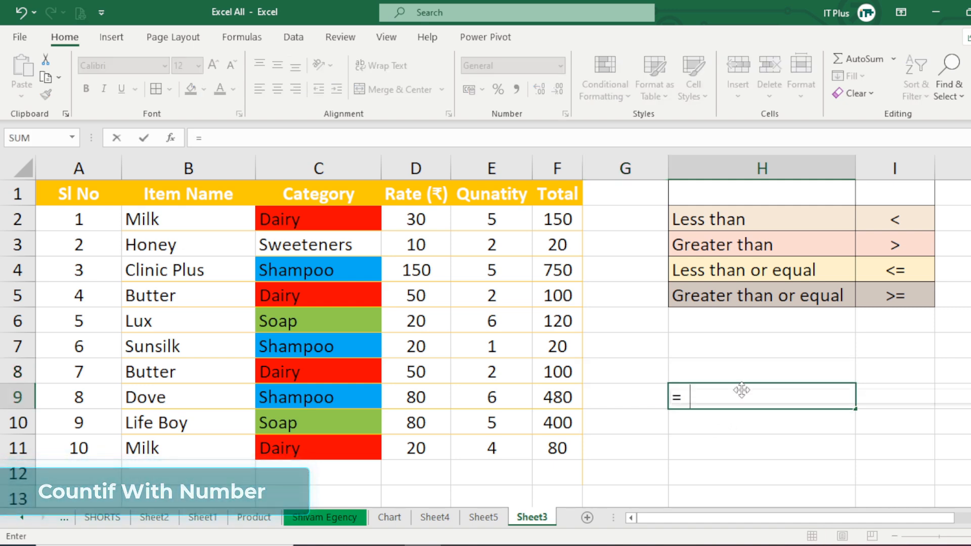
pyautogui.write('countif')
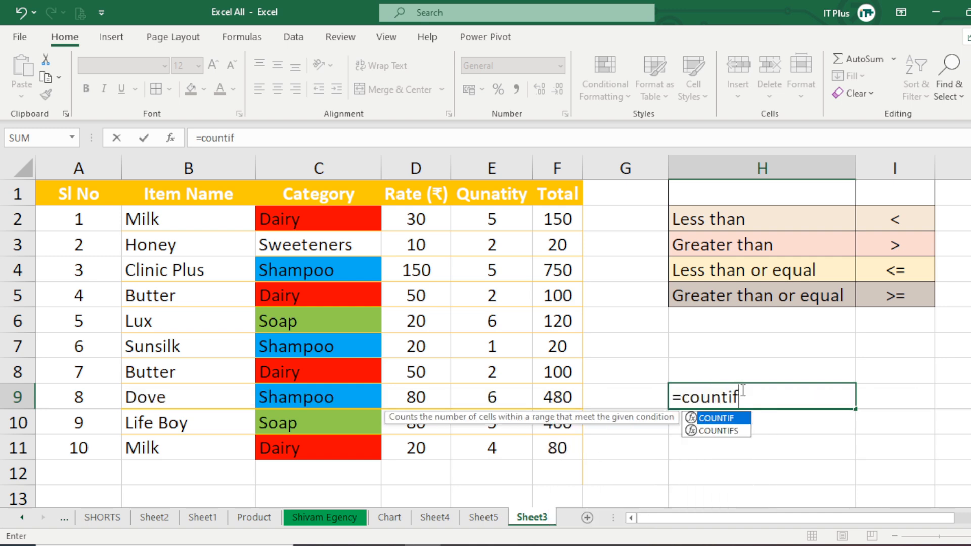
pyautogui.press('Tab')
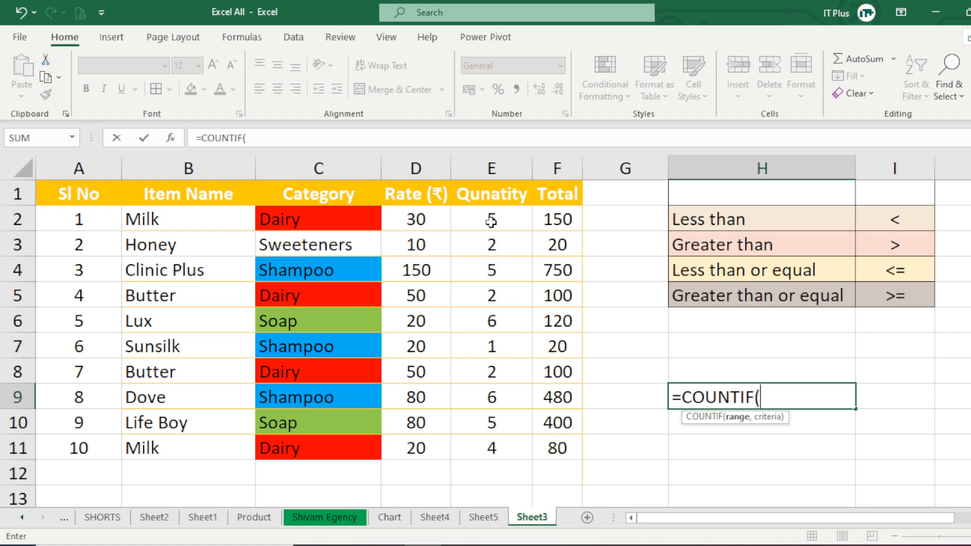
pyautogui.moveTo(491, 221); pyautogui.dragTo(493, 447)
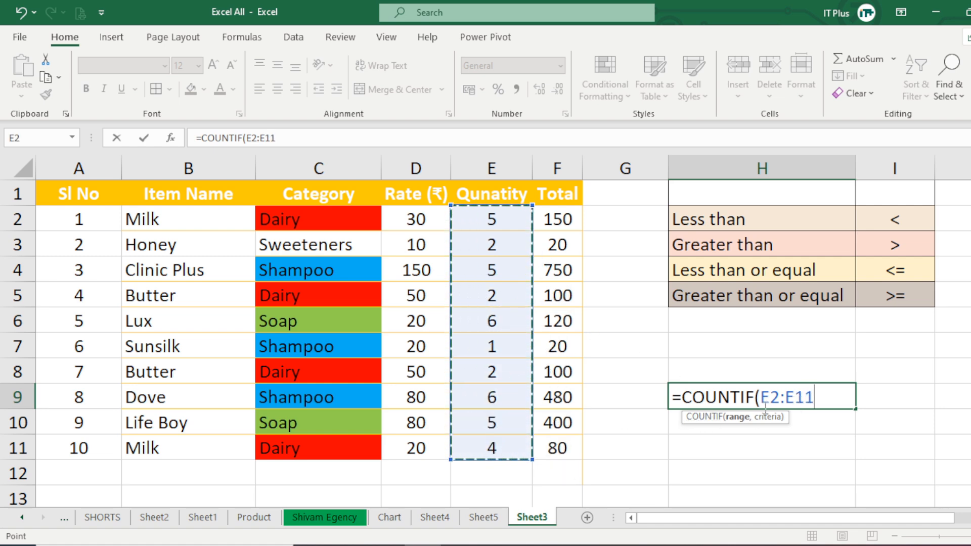
pyautogui.write(',')
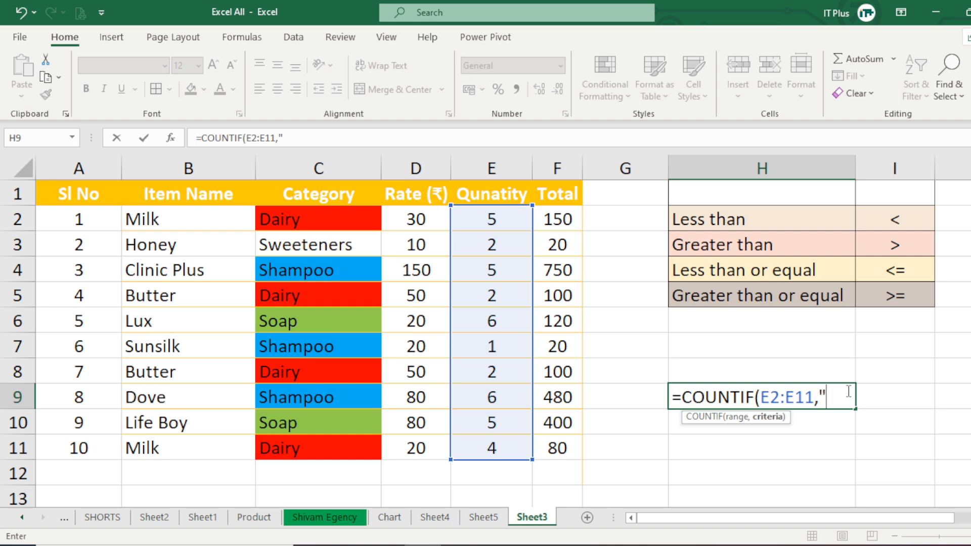
pyautogui.write('2)')
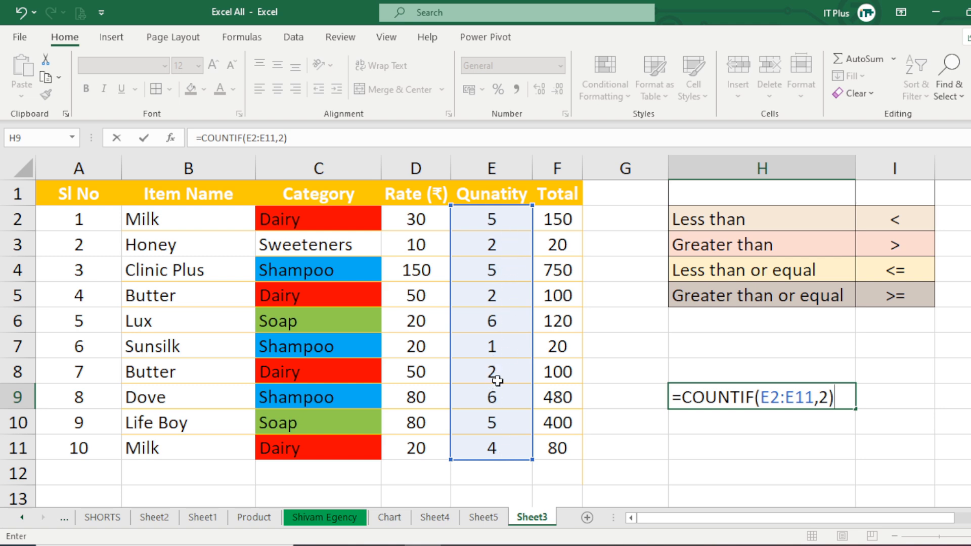
pyautogui.press('Return')
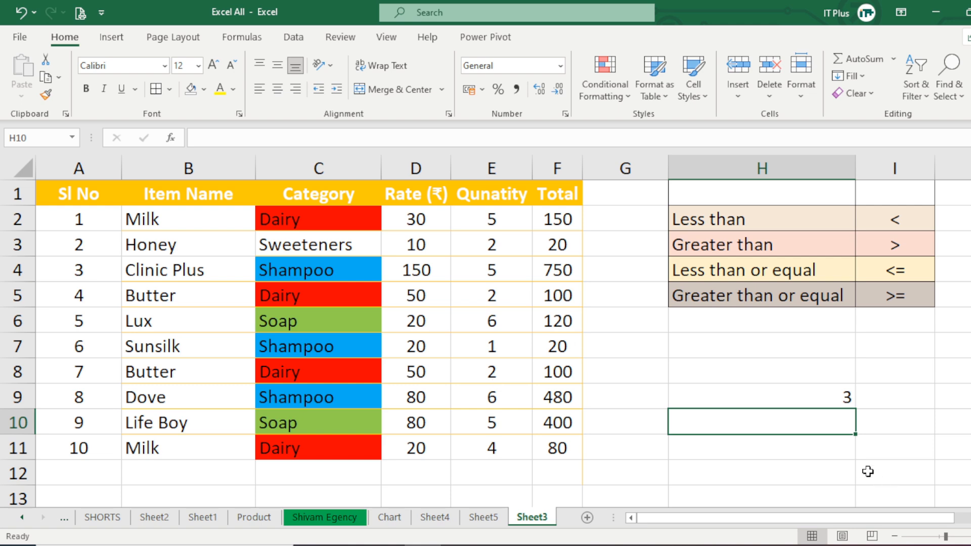
# Fill the quantity cells containing 2 (E3, E5 and E8) with red.
pyautogui.click(842, 395)
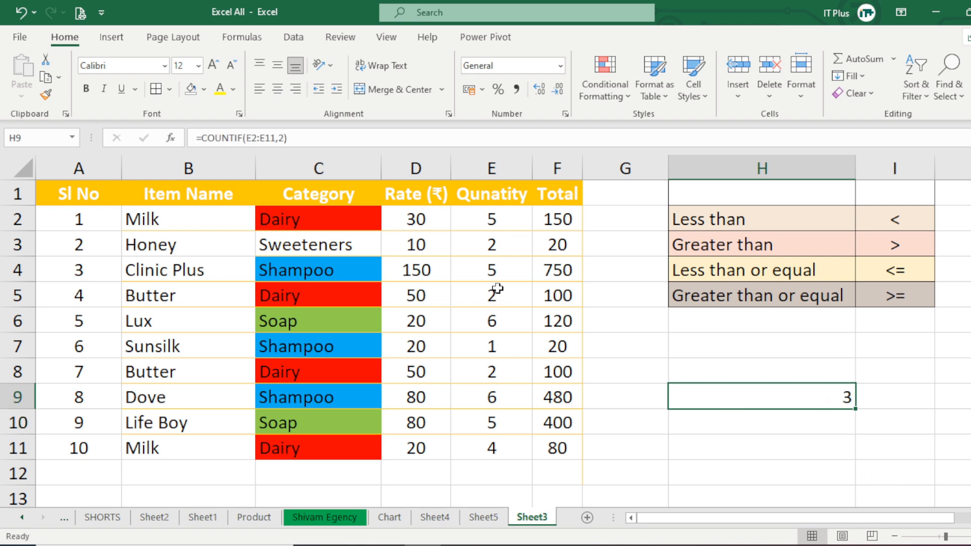
pyautogui.click(497, 259)
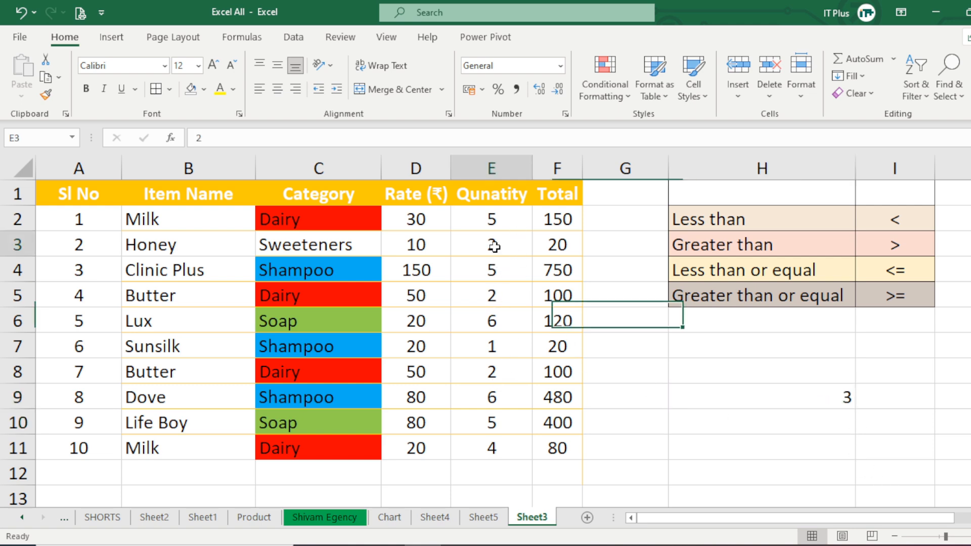
pyautogui.click(204, 90)
pyautogui.click(207, 231)
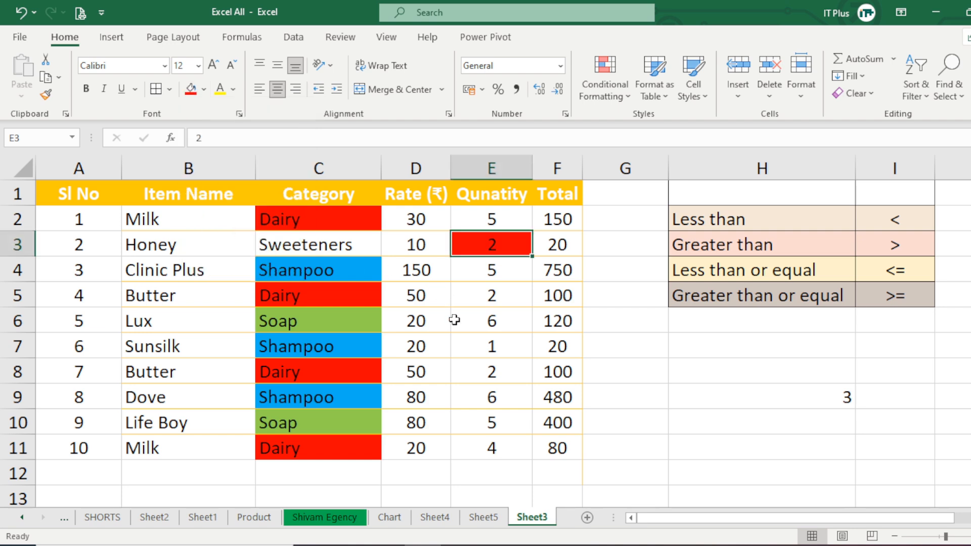
pyautogui.click(490, 298)
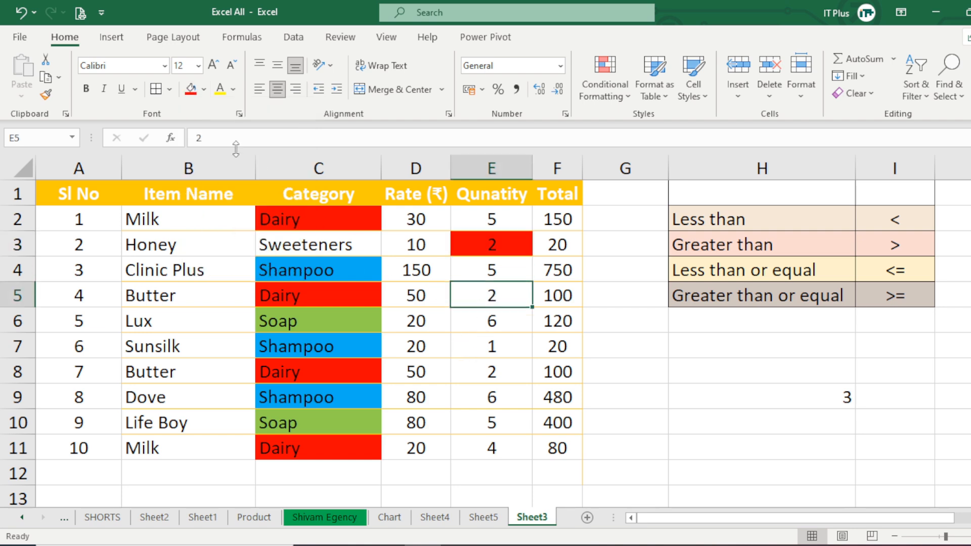
pyautogui.click(190, 95)
pyautogui.click(489, 367)
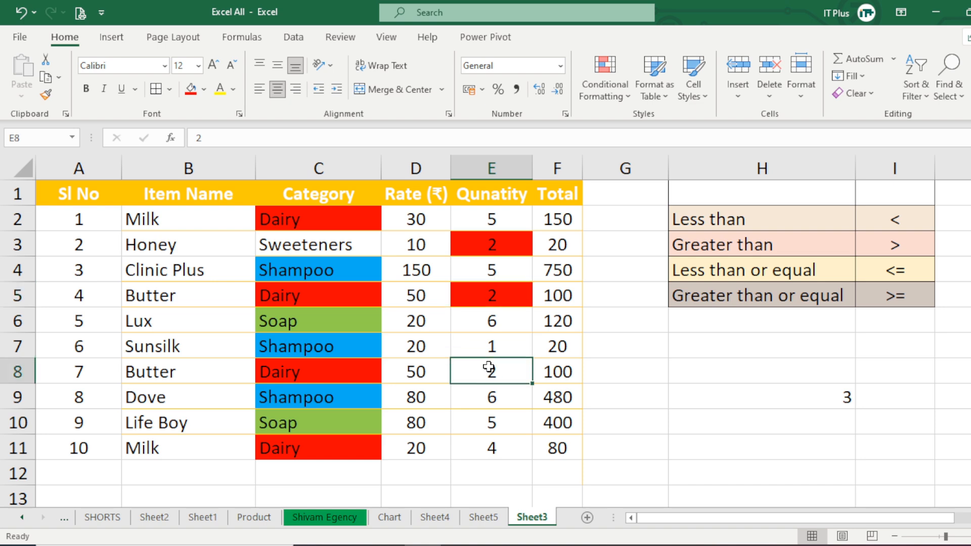
pyautogui.click(190, 93)
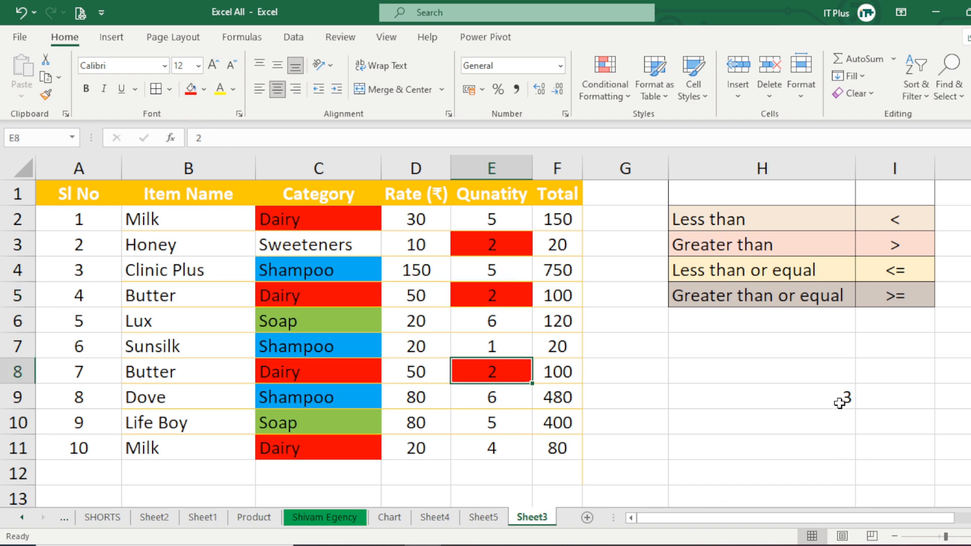
# Change the last Milk row's quantity in E11 to 2 and fill that cell with red.
pyautogui.click(491, 447)
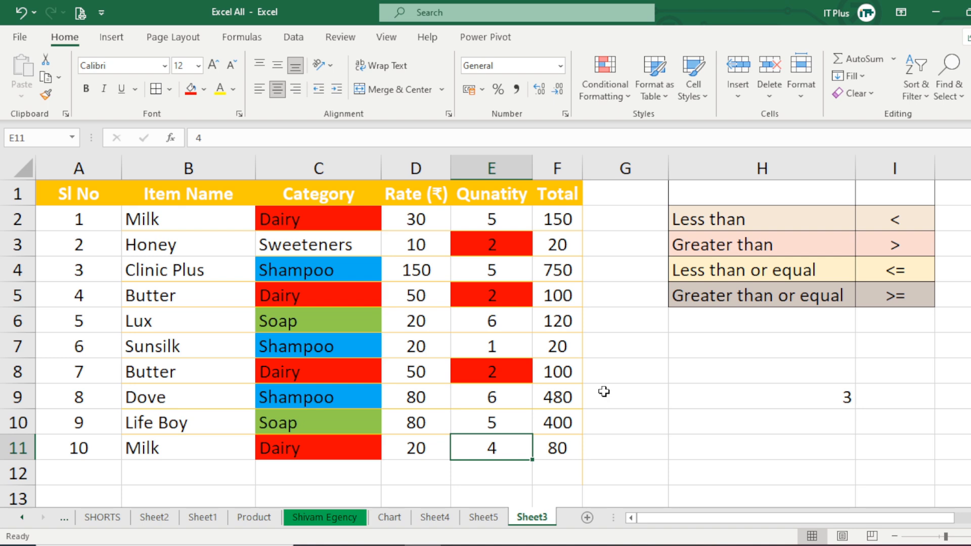
pyautogui.write('2')
pyautogui.press('Return')
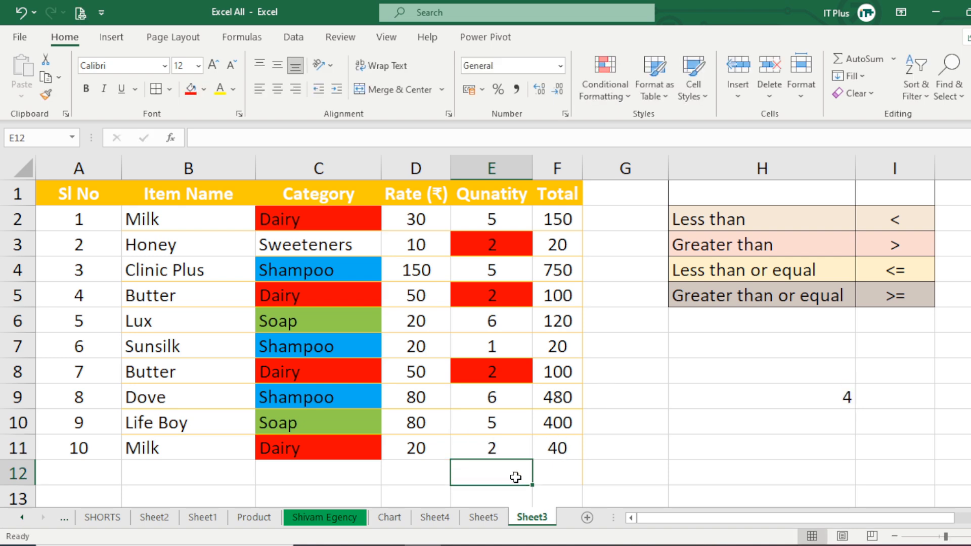
pyautogui.click(495, 448)
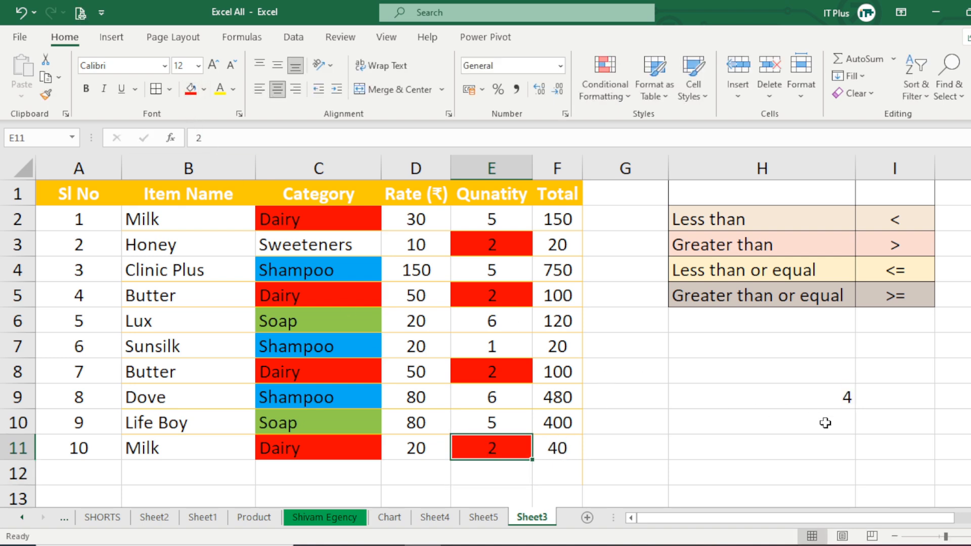
# Review the Category and Quantity ranges used for counting, and clear the COUNTIF formula from H9.
pyautogui.click(825, 397)
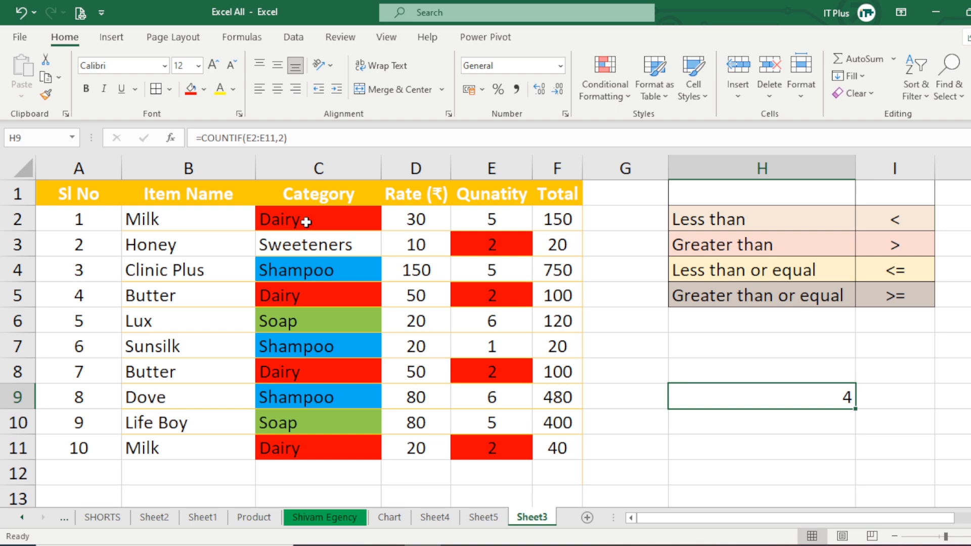
pyautogui.moveTo(310, 219); pyautogui.dragTo(294, 451)
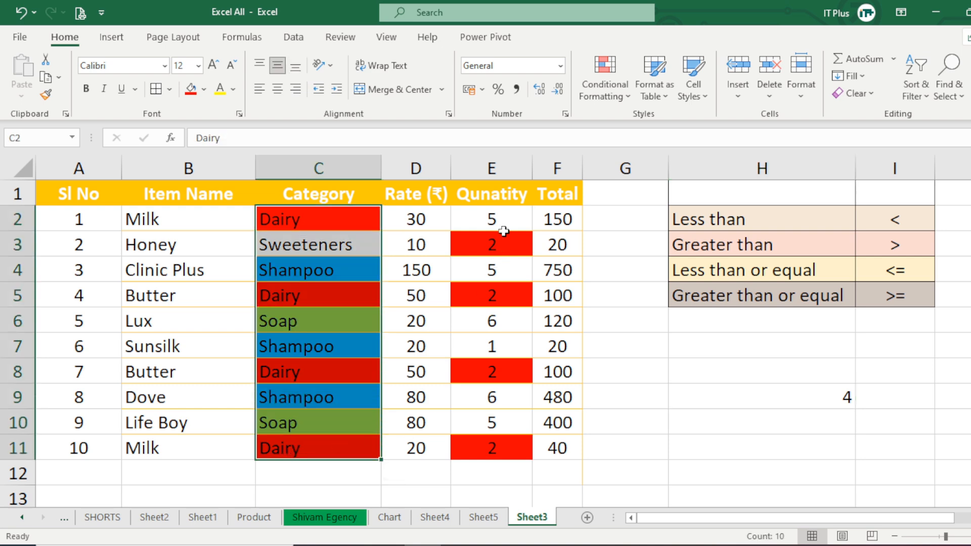
pyautogui.moveTo(499, 218); pyautogui.dragTo(507, 449)
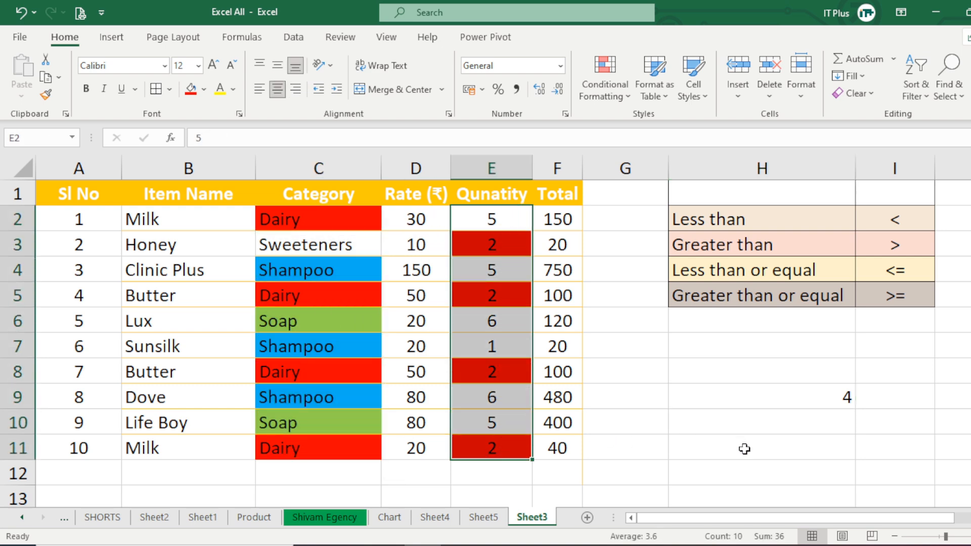
pyautogui.click(828, 399)
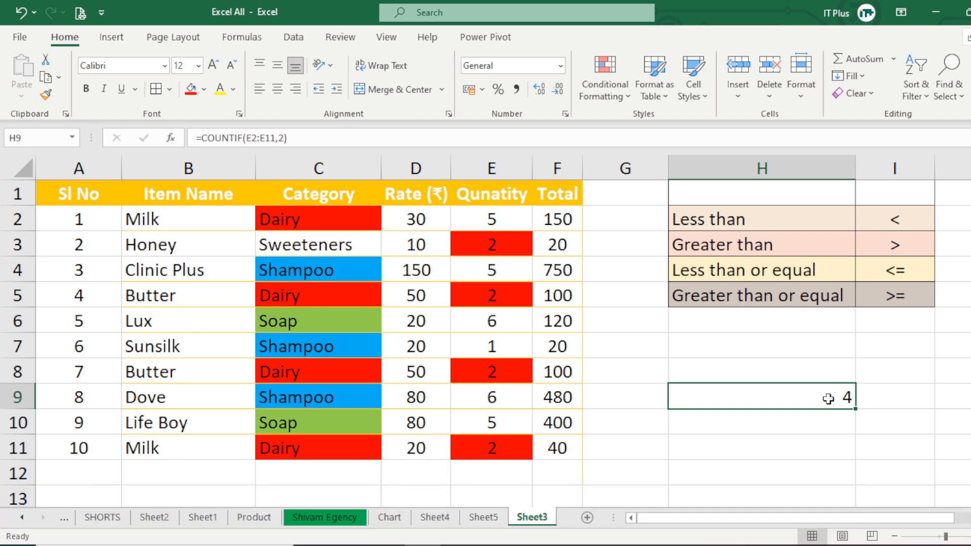
pyautogui.press('Delete')
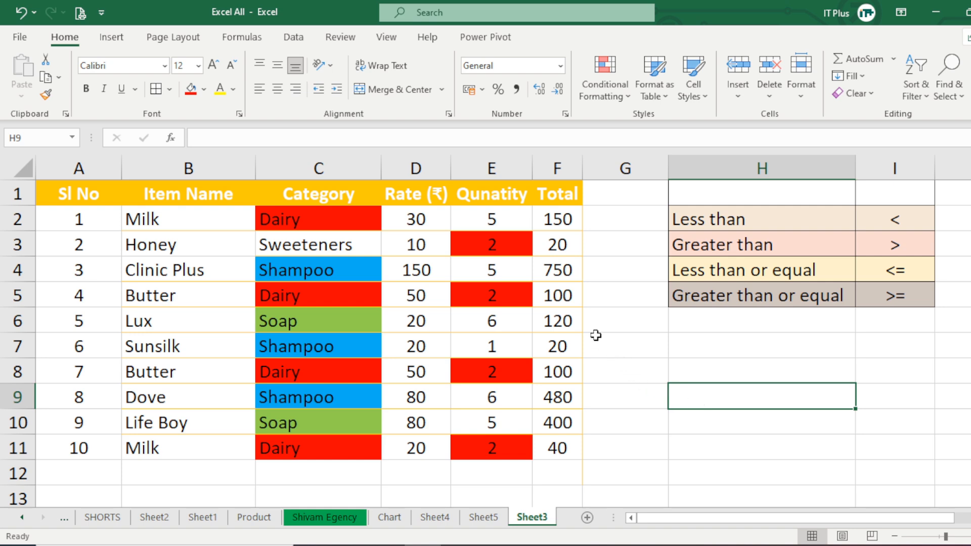
# Write a COUNTIF formula in H9 over the Total range F2:F11 with the criterion >200.
pyautogui.moveTo(557, 221); pyautogui.dragTo(555, 450)
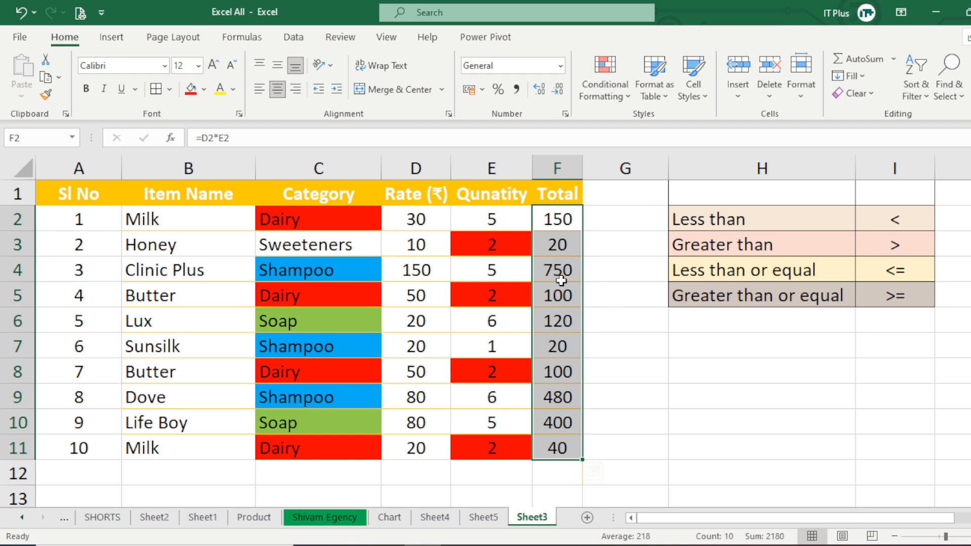
pyautogui.click(704, 393)
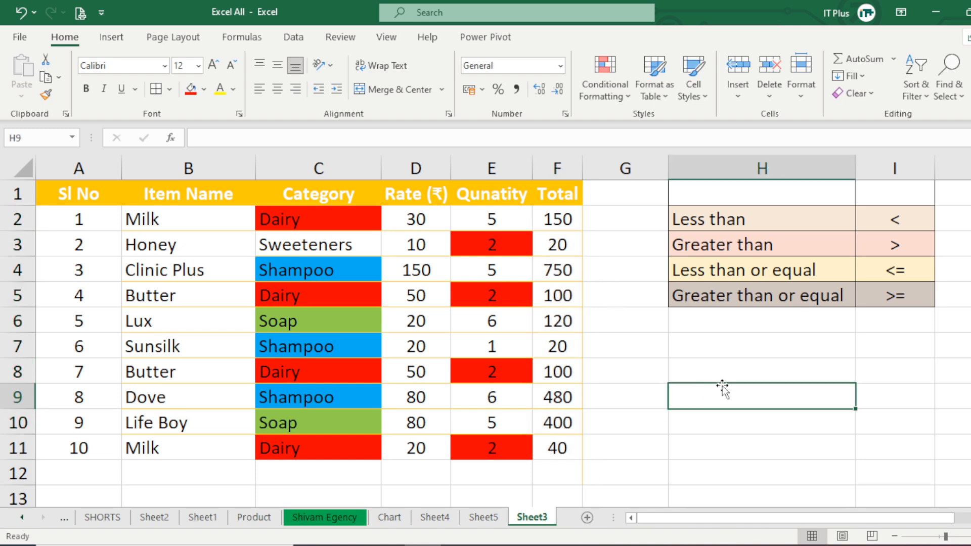
pyautogui.write('=c')
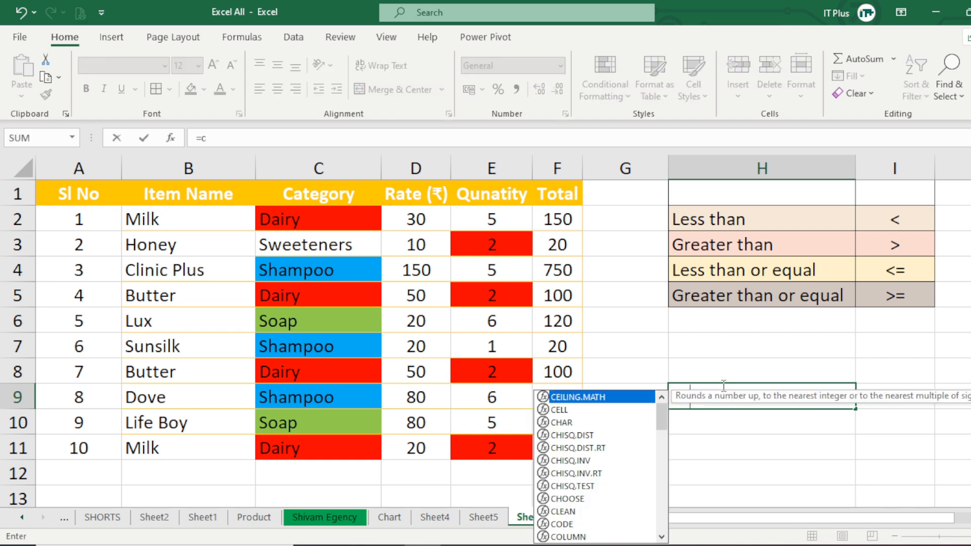
pyautogui.write('ountif')
pyautogui.press('Tab')
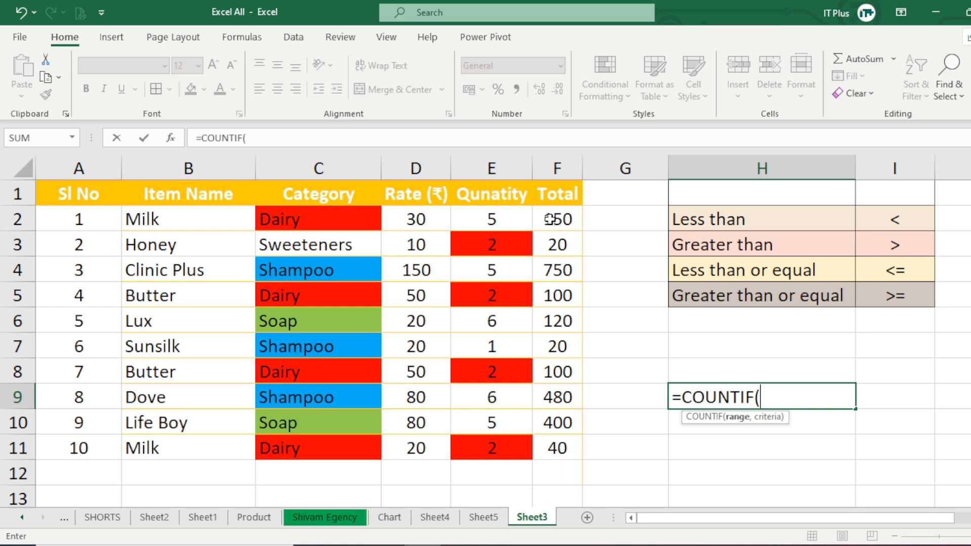
pyautogui.moveTo(550, 220); pyautogui.dragTo(541, 447)
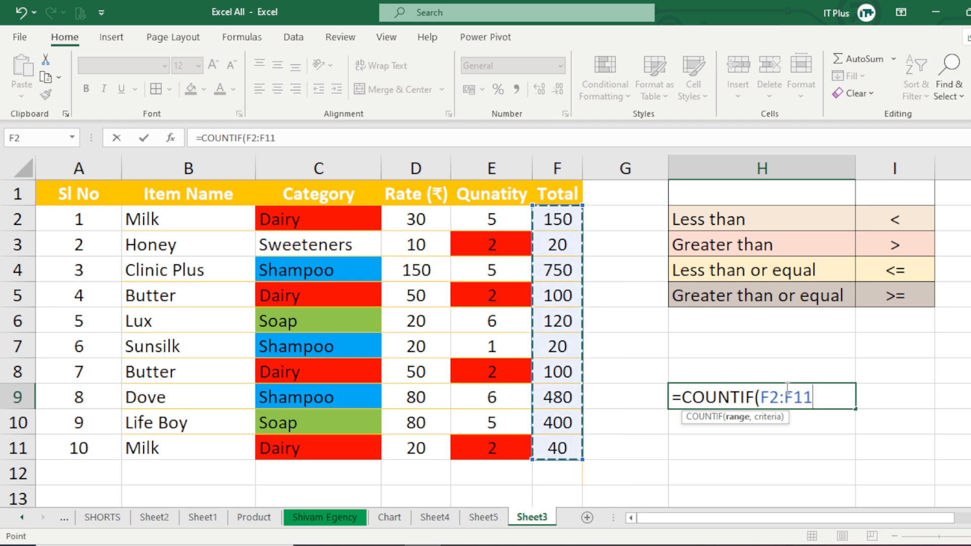
pyautogui.write(',>')
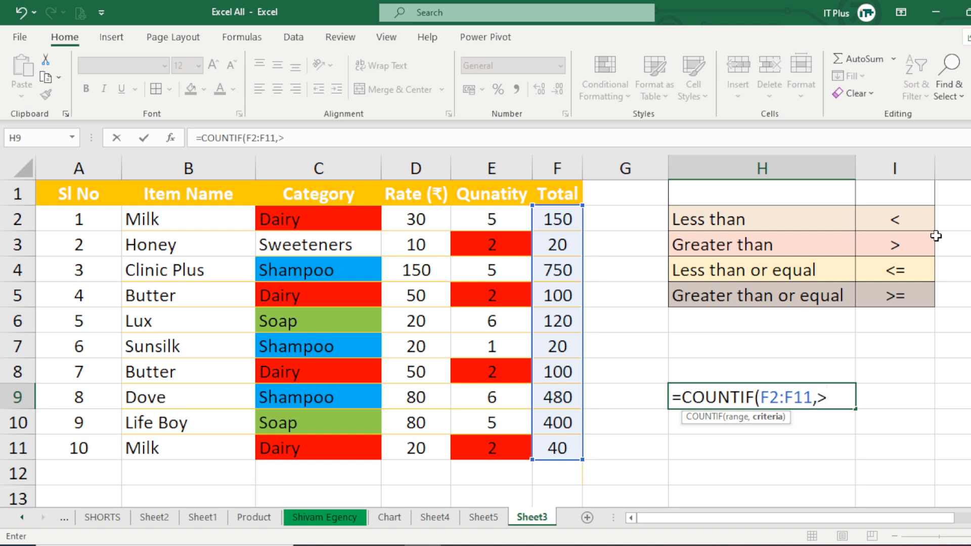
pyautogui.write('200)')
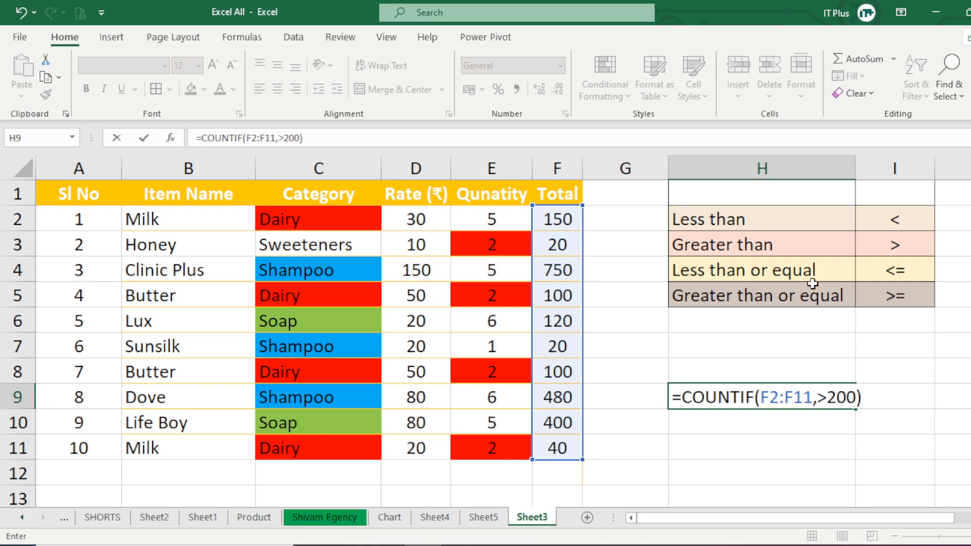
# Enclose the >200 criterion in double quotation marks and commit the formula =COUNTIF(F2:F11,">200") in H9.
pyautogui.click(817, 397)
pyautogui.write('"')
pyautogui.click(863, 397)
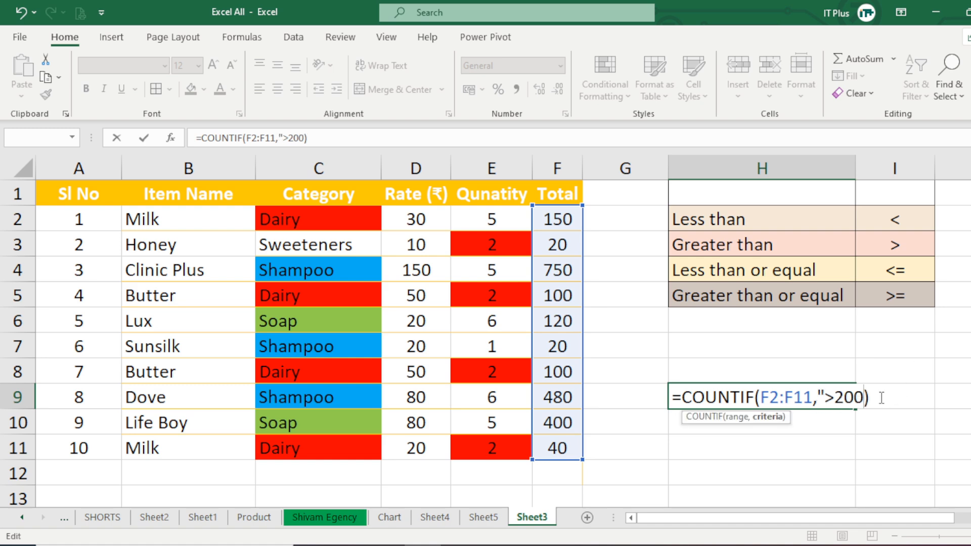
pyautogui.write('"')
pyautogui.click(882, 399)
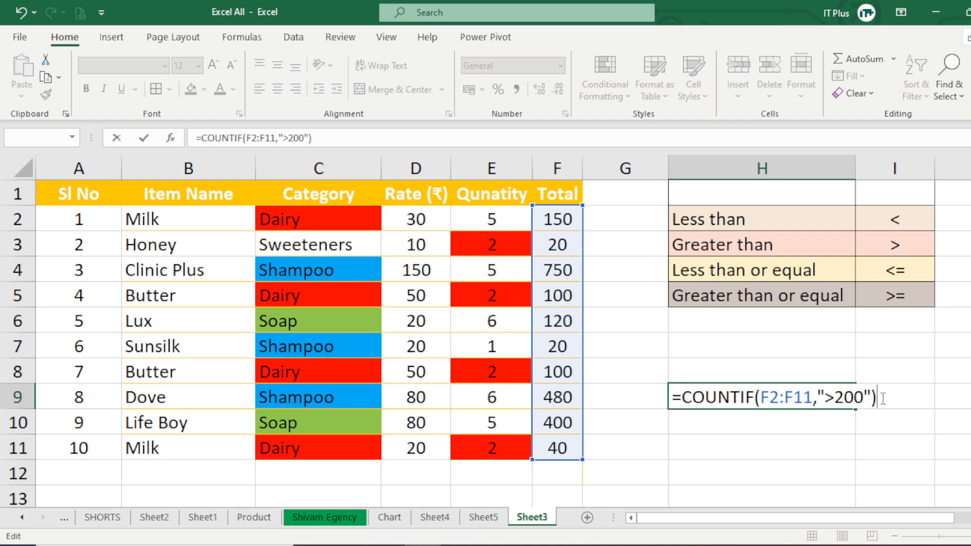
pyautogui.press('Return')
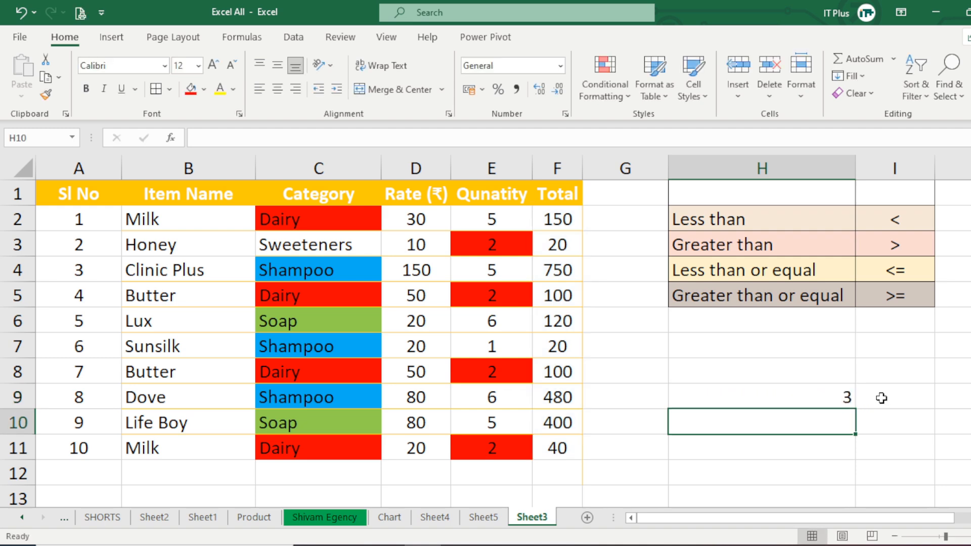
# Fill the totals greater than 200 in F4, F9 and F10 with red and check them against the Total range.
pyautogui.click(828, 389)
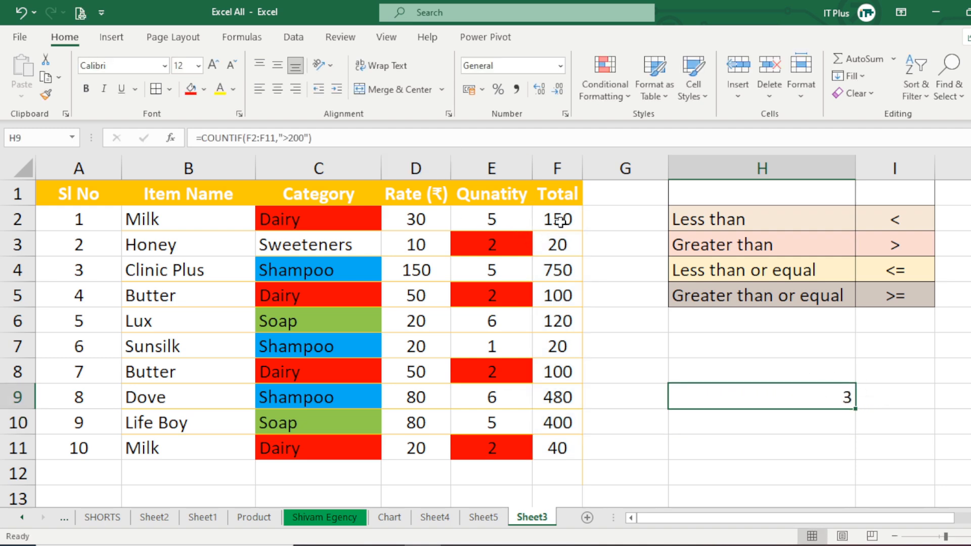
pyautogui.moveTo(559, 221); pyautogui.dragTo(559, 444)
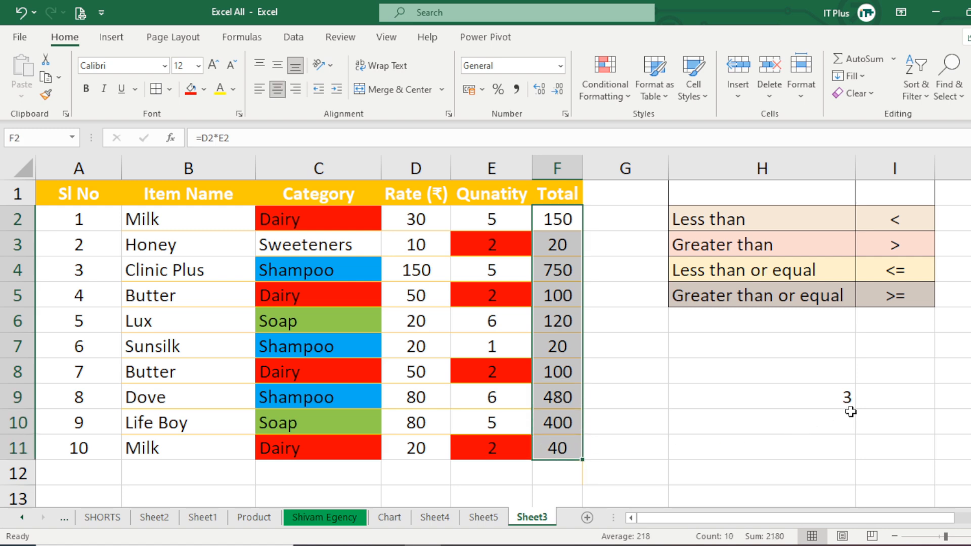
pyautogui.click(561, 271)
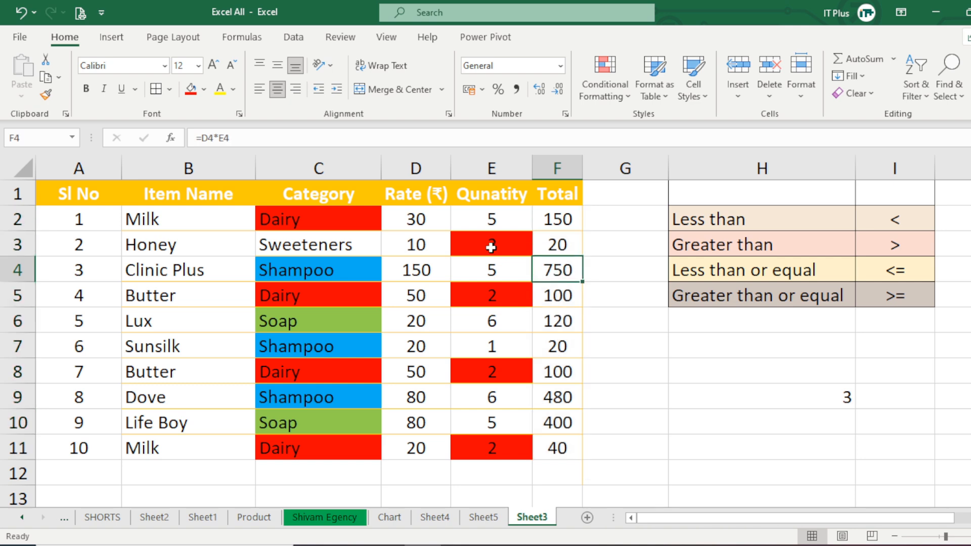
pyautogui.click(191, 89)
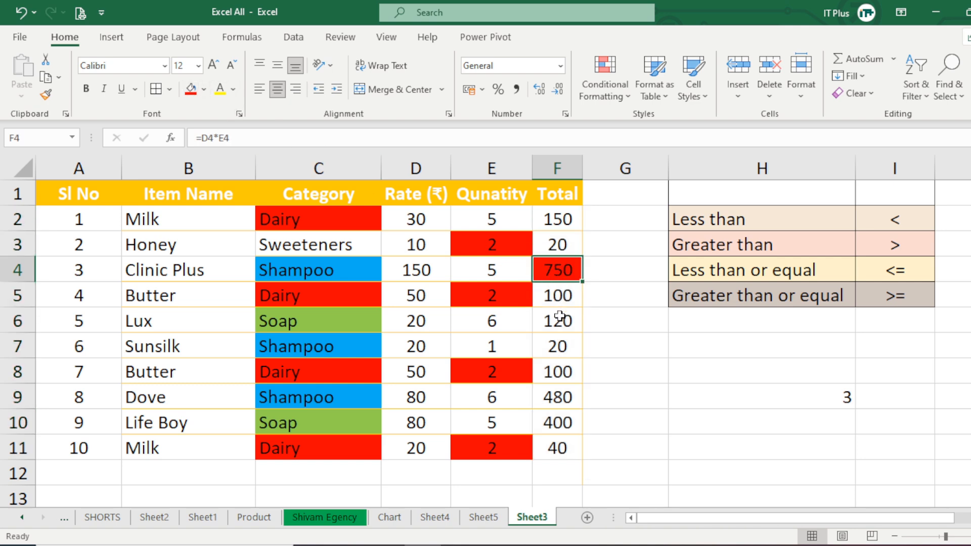
pyautogui.click(561, 397)
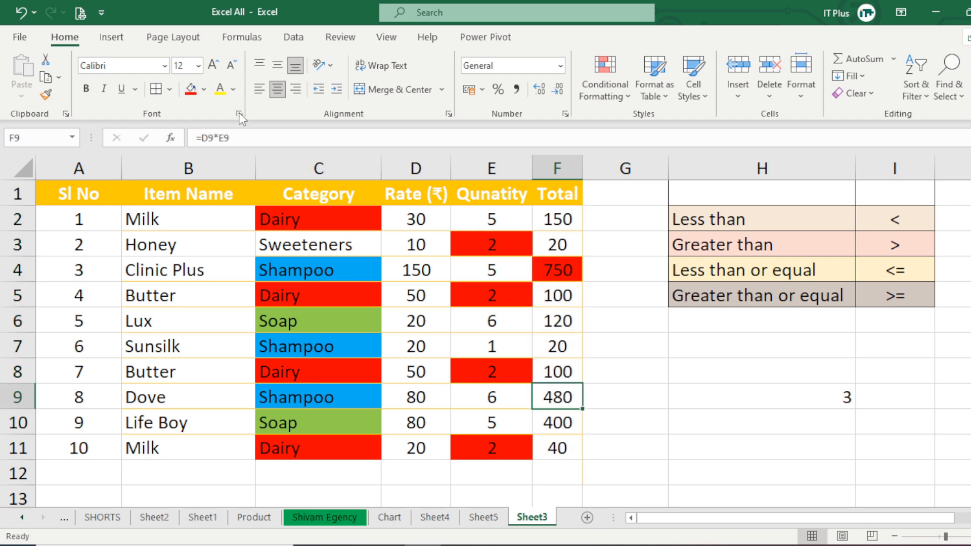
pyautogui.click(191, 89)
pyautogui.click(547, 422)
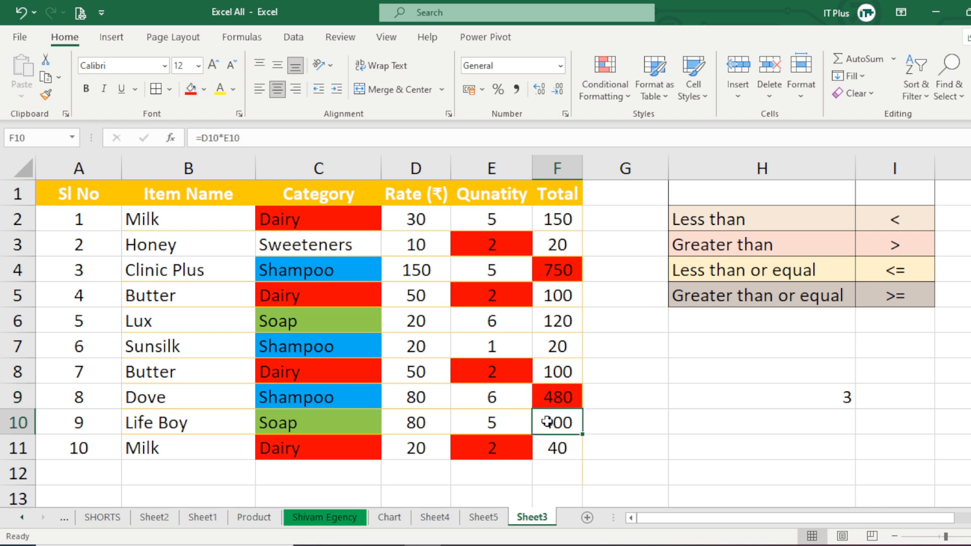
pyautogui.click(187, 93)
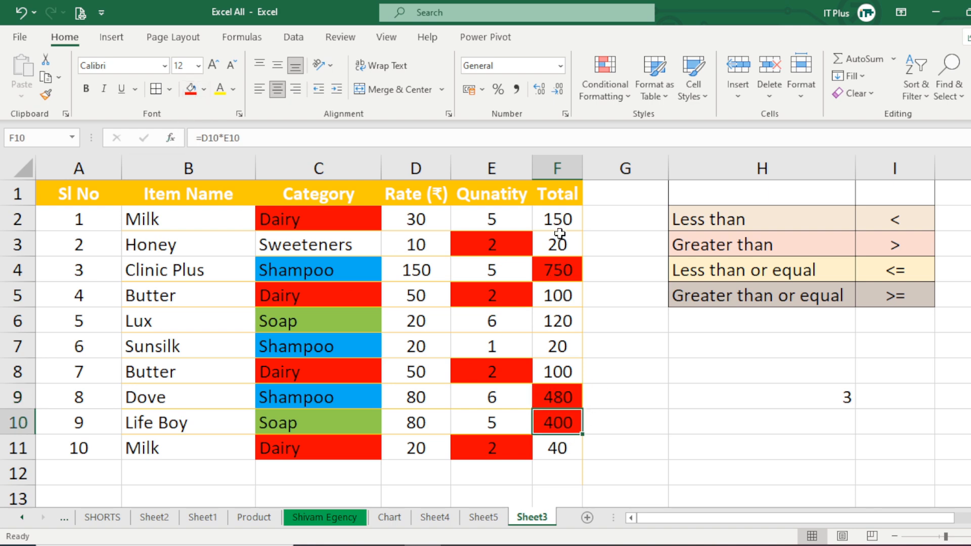
pyautogui.moveTo(559, 233); pyautogui.dragTo(559, 444)
pyautogui.click(602, 373)
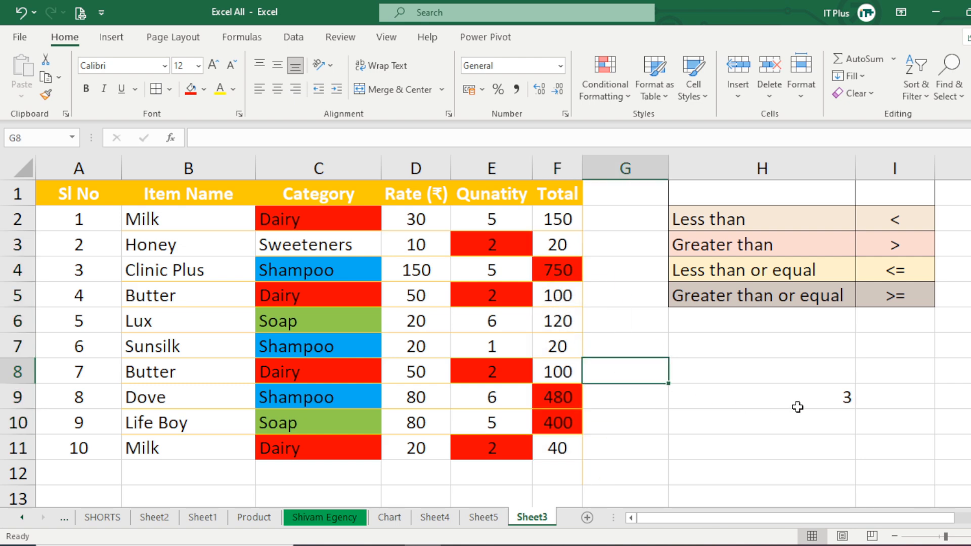
pyautogui.click(556, 274)
pyautogui.click(568, 396)
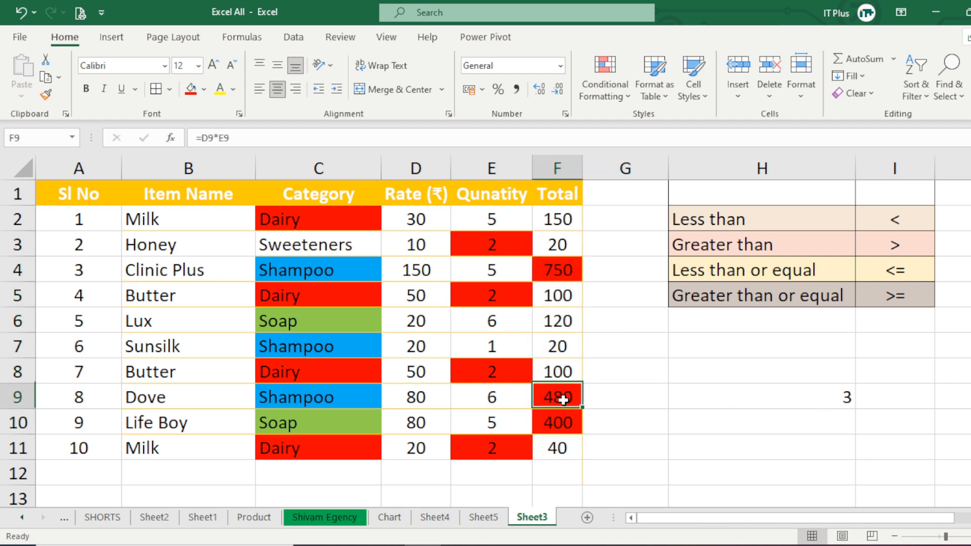
pyautogui.click(568, 425)
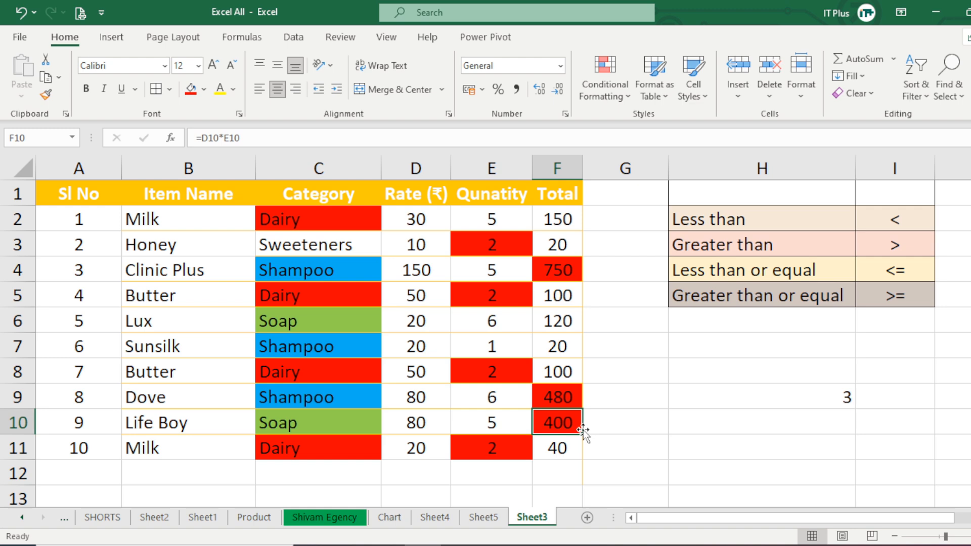
# Enter the formula =COUNTIF(F2:F11,"<100") in H10 to count the totals less than 100.
pyautogui.click(743, 428)
pyautogui.write('=')
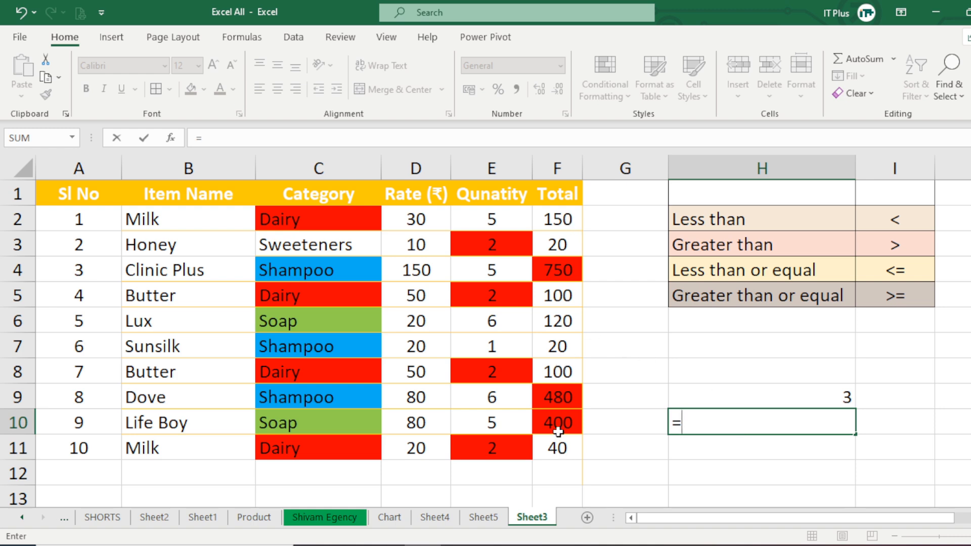
pyautogui.write('countif')
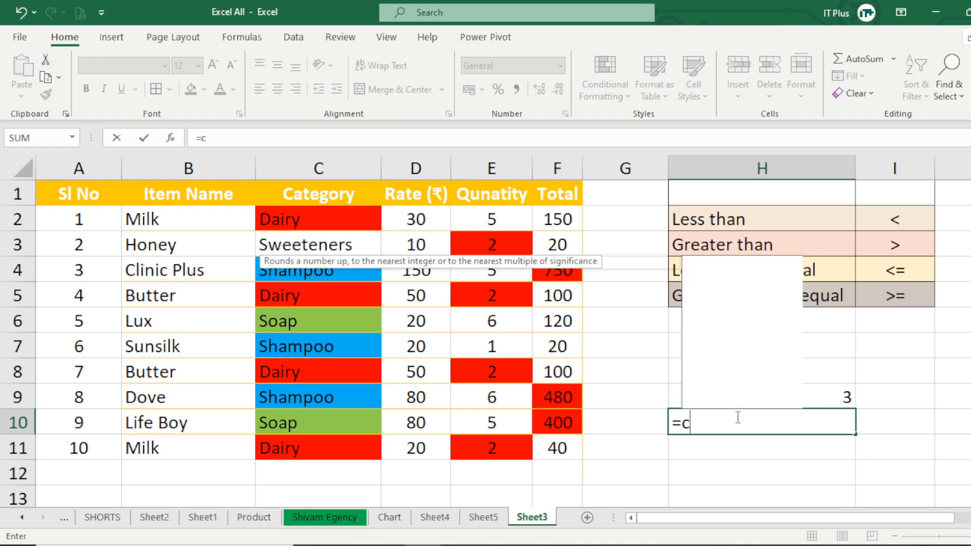
pyautogui.press('Tab')
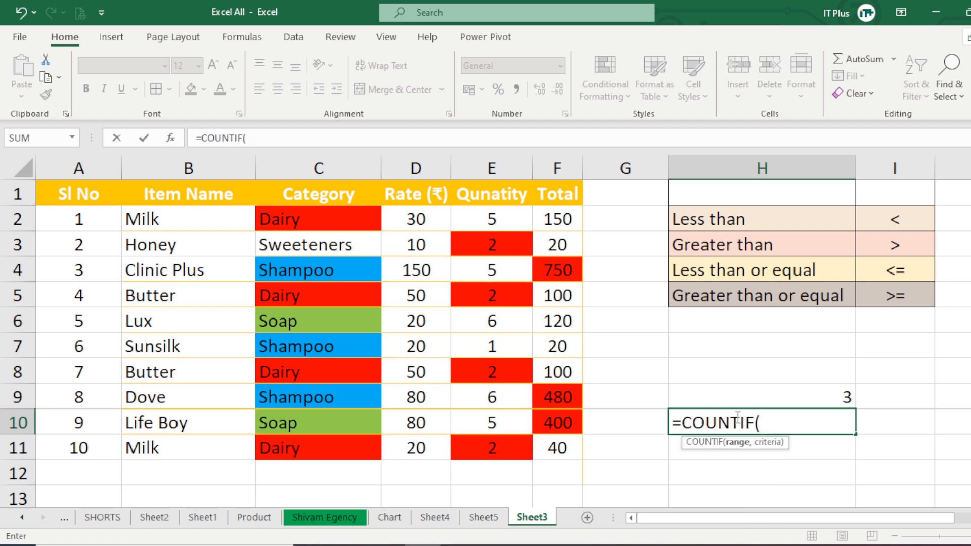
pyautogui.moveTo(559, 219); pyautogui.dragTo(581, 447)
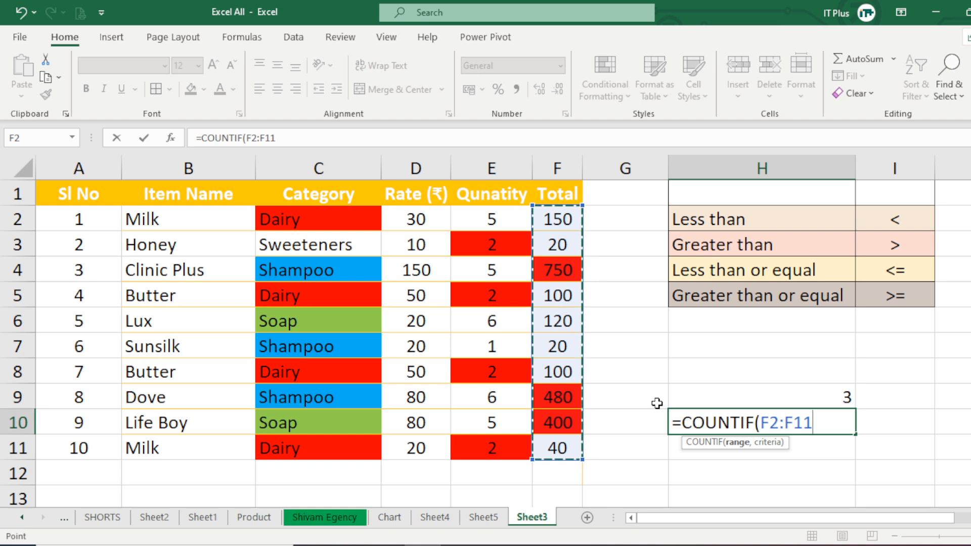
pyautogui.write(',"<')
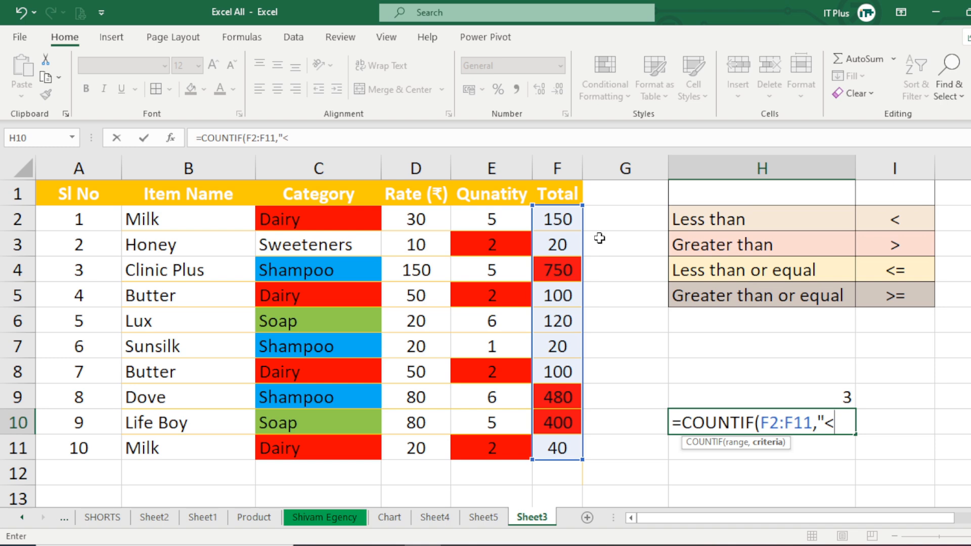
pyautogui.write('100')
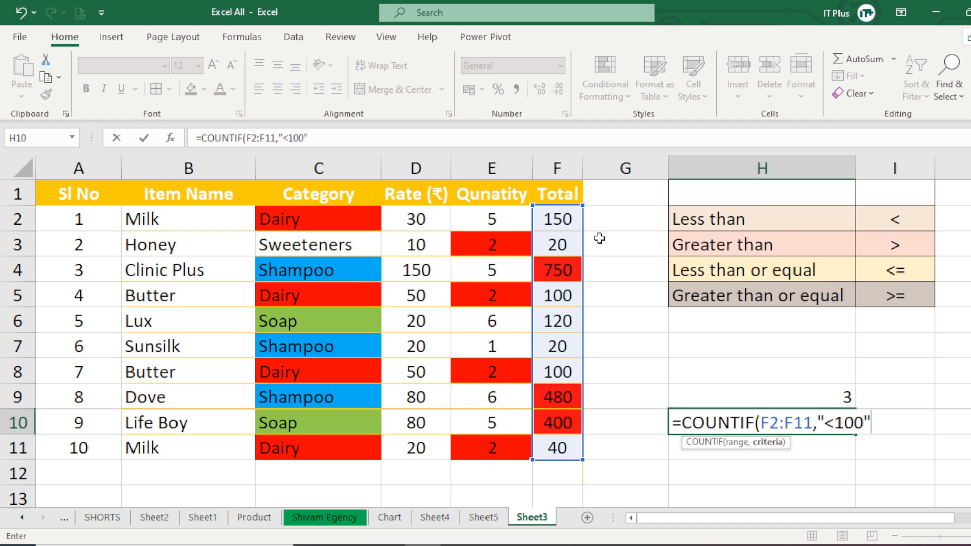
pyautogui.write('")')
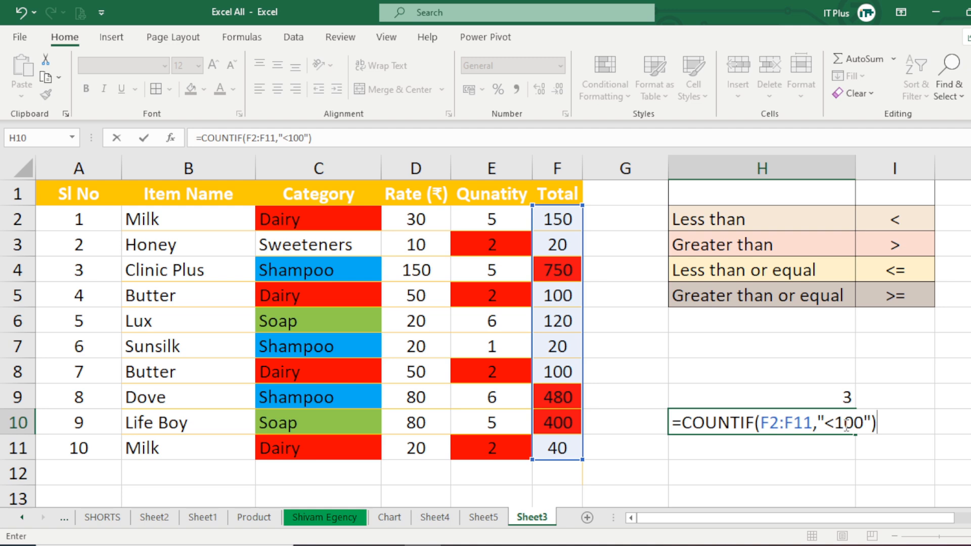
pyautogui.press('Return')
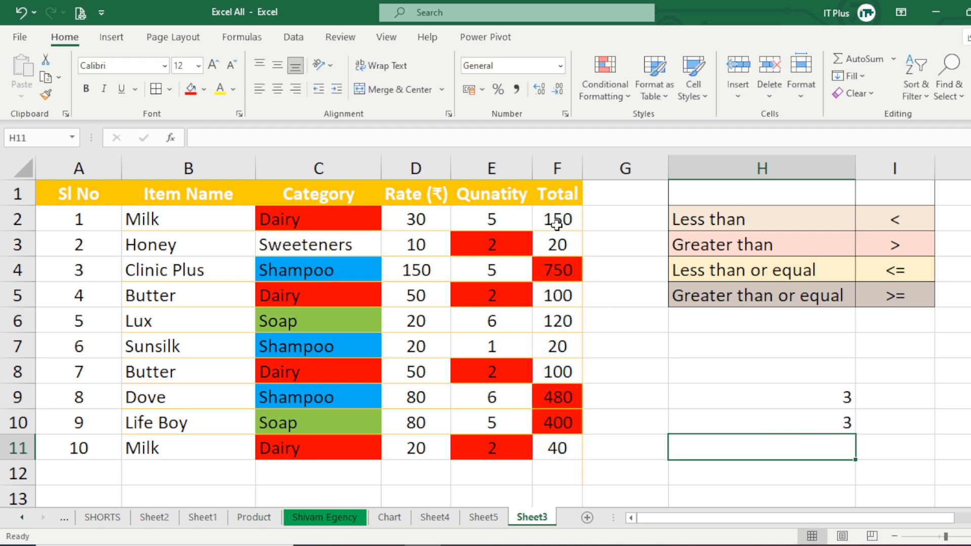
# Fill the totals less than 100 in F3, F7 and F11 with yellow.
pyautogui.click(839, 423)
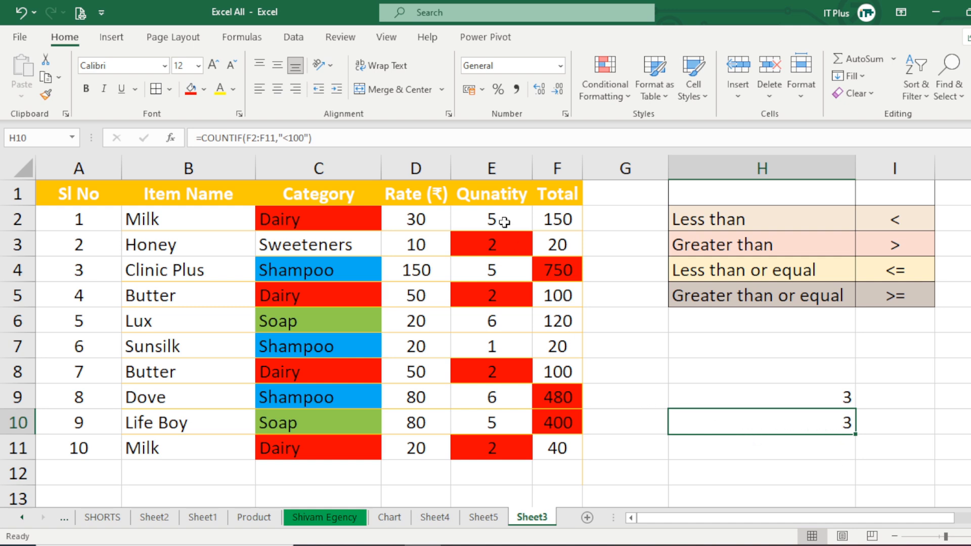
pyautogui.click(562, 247)
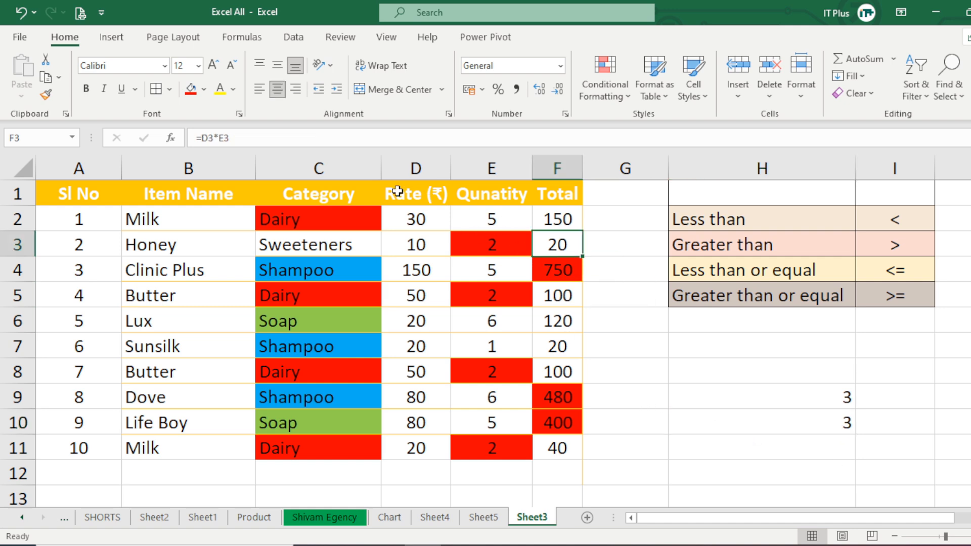
pyautogui.click(203, 91)
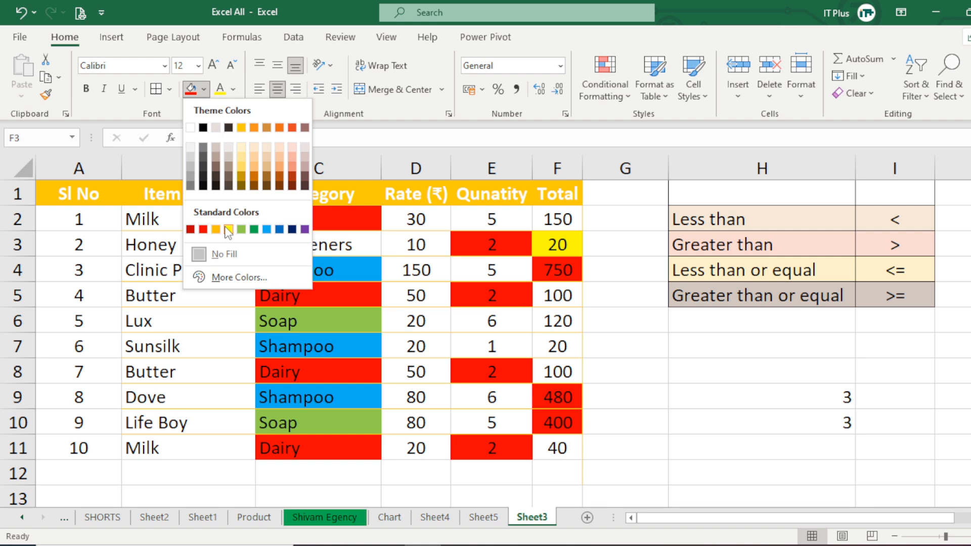
pyautogui.click(225, 226)
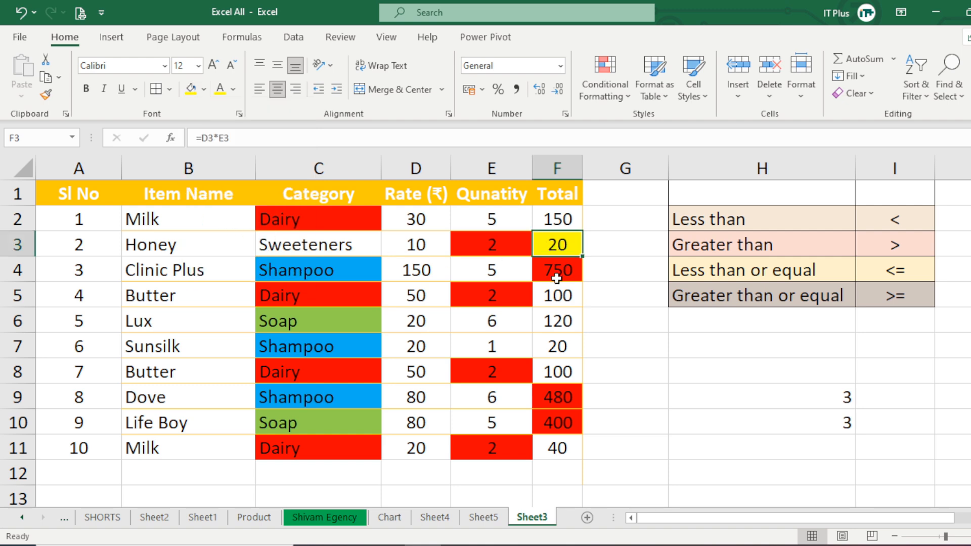
pyautogui.click(560, 347)
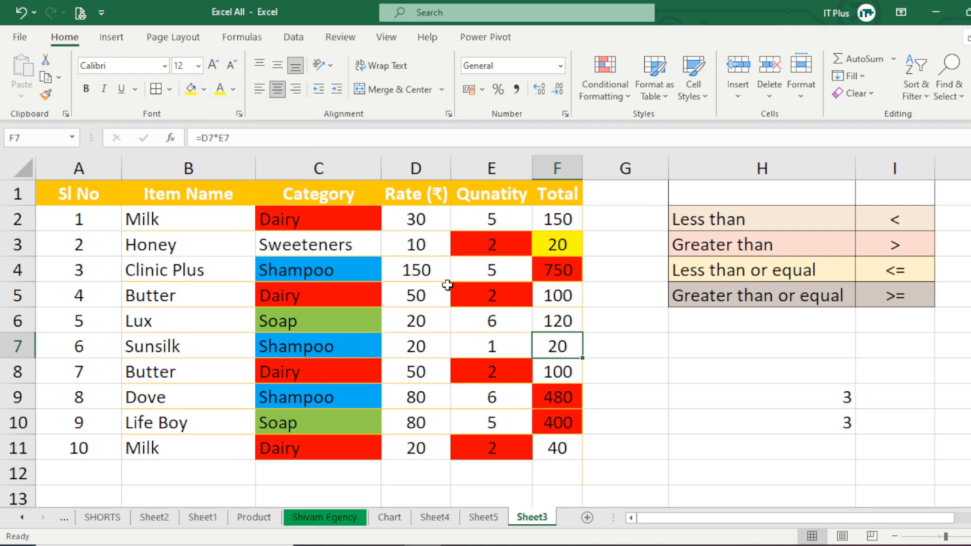
pyautogui.click(195, 91)
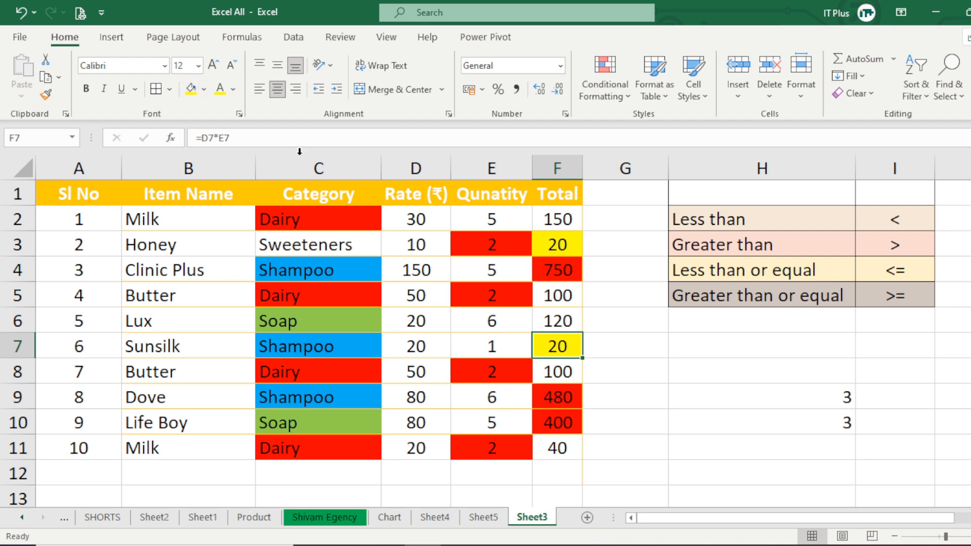
pyautogui.click(563, 449)
pyautogui.click(192, 90)
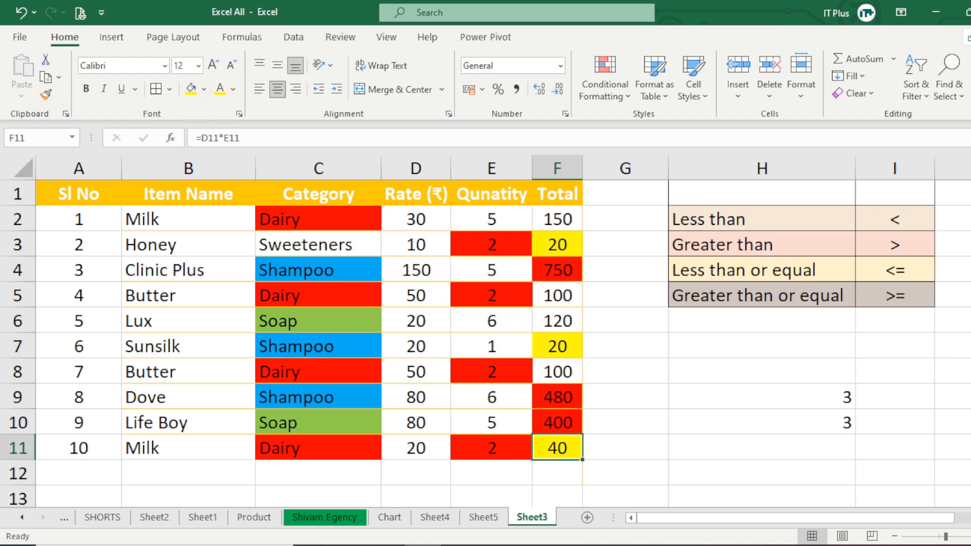
pyautogui.click(839, 458)
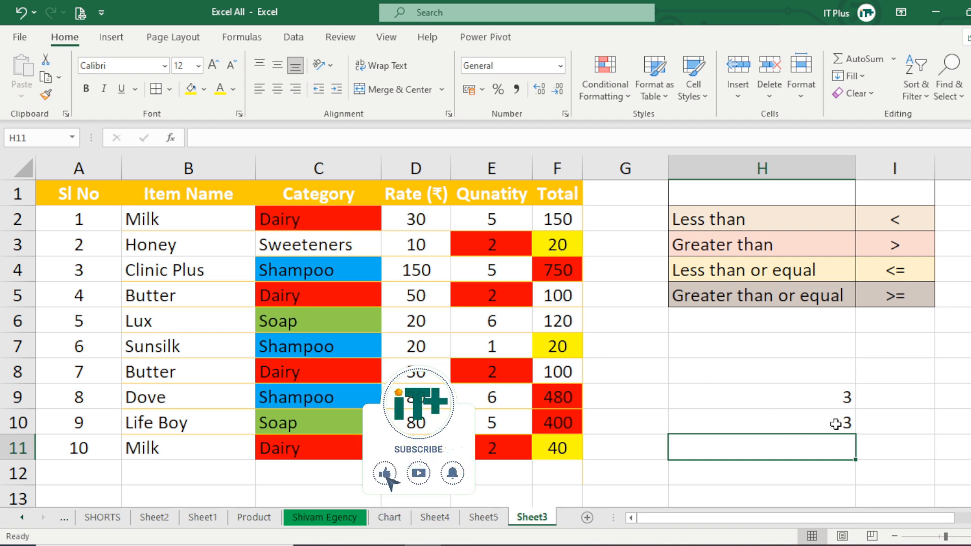
# Replace the first Milk row's total in F2 with 45 and check the less-than-100 count in H10.
pyautogui.click(558, 219)
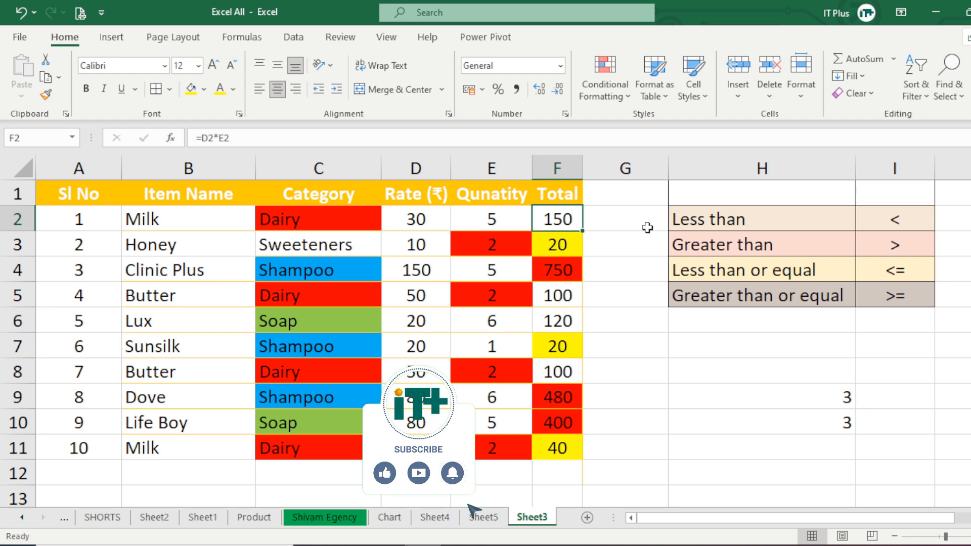
pyautogui.write('45')
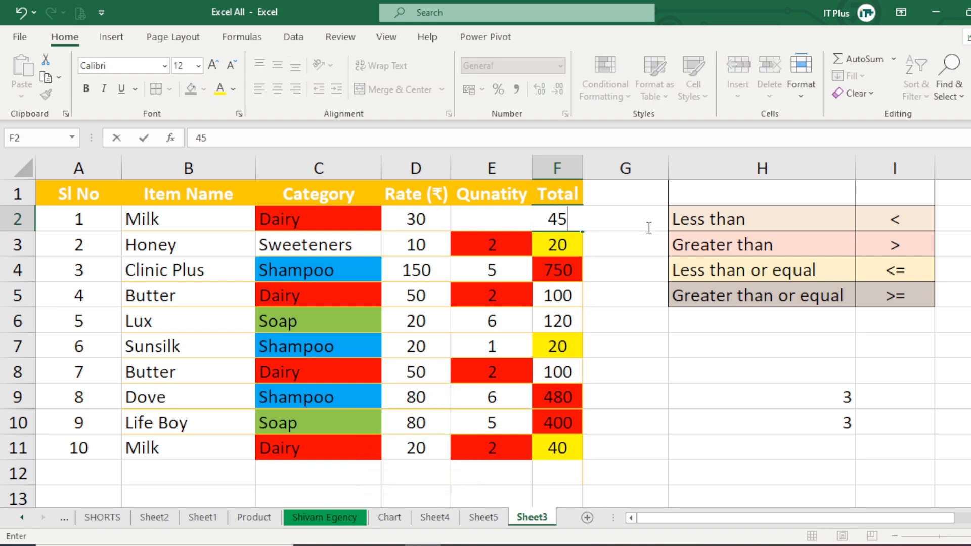
pyautogui.press('Return')
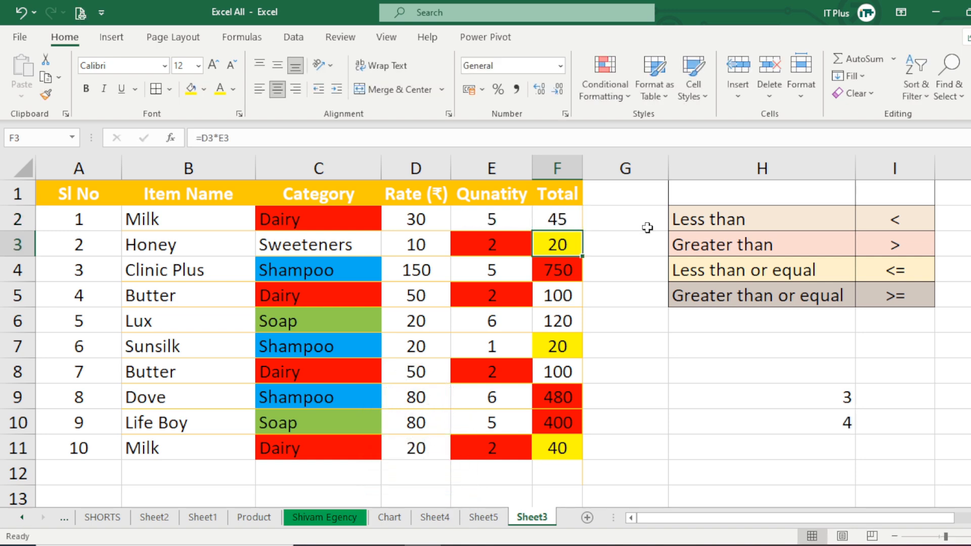
pyautogui.click(557, 221)
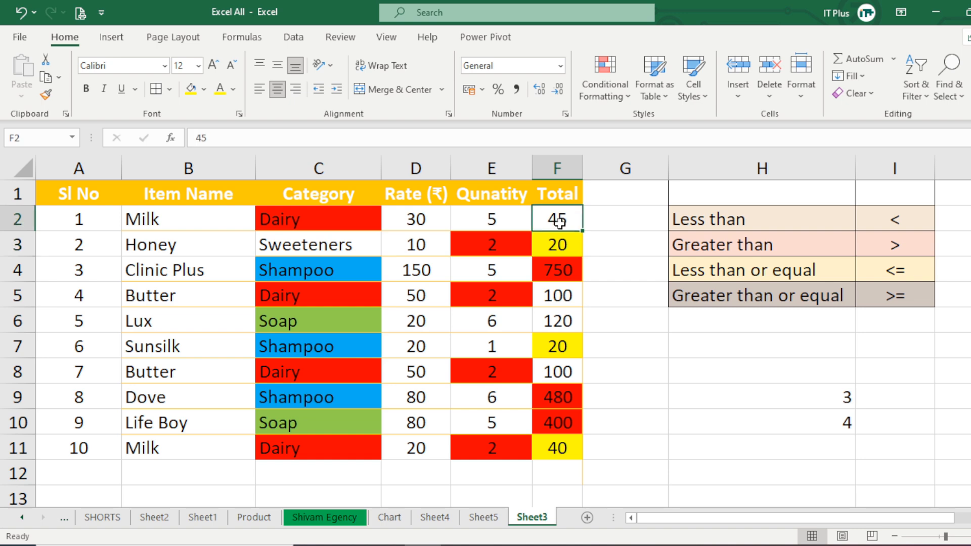
pyautogui.click(835, 425)
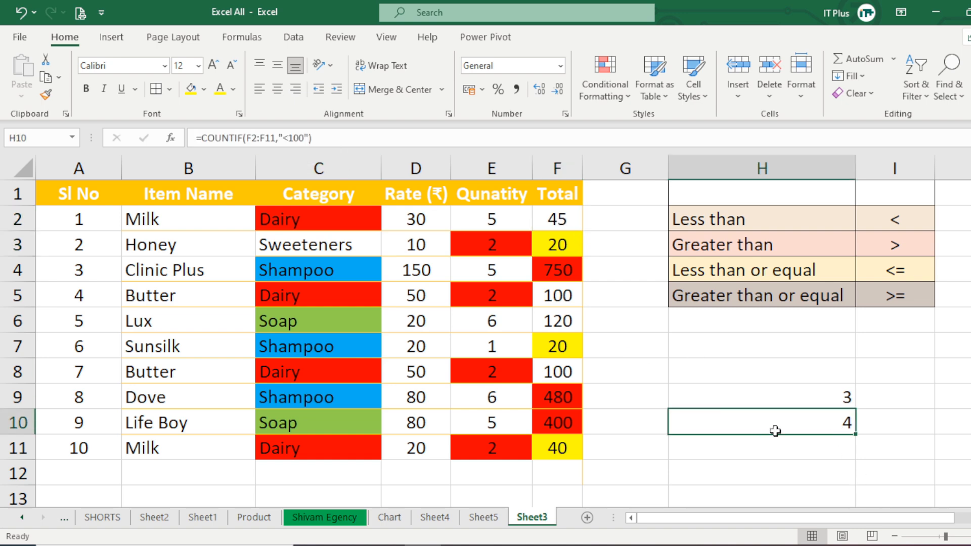
# Fill F2 with yellow and compare the yellow totals with the count in H10.
pyautogui.click(556, 218)
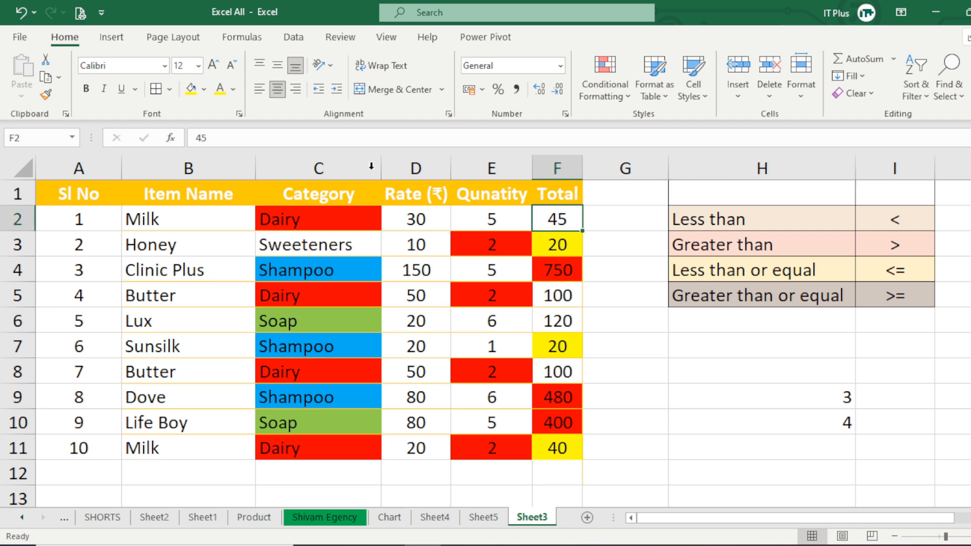
pyautogui.click(191, 89)
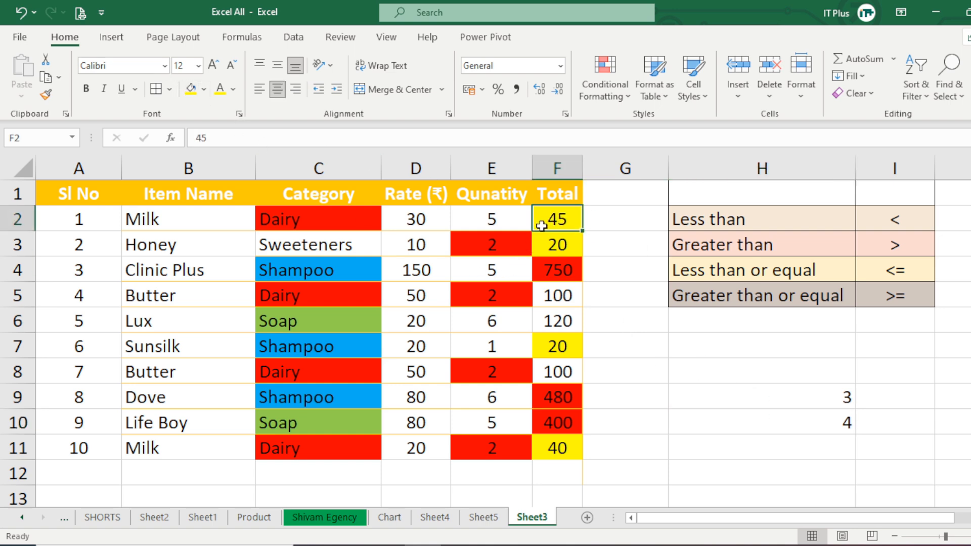
pyautogui.click(555, 254)
pyautogui.click(562, 357)
pyautogui.click(560, 440)
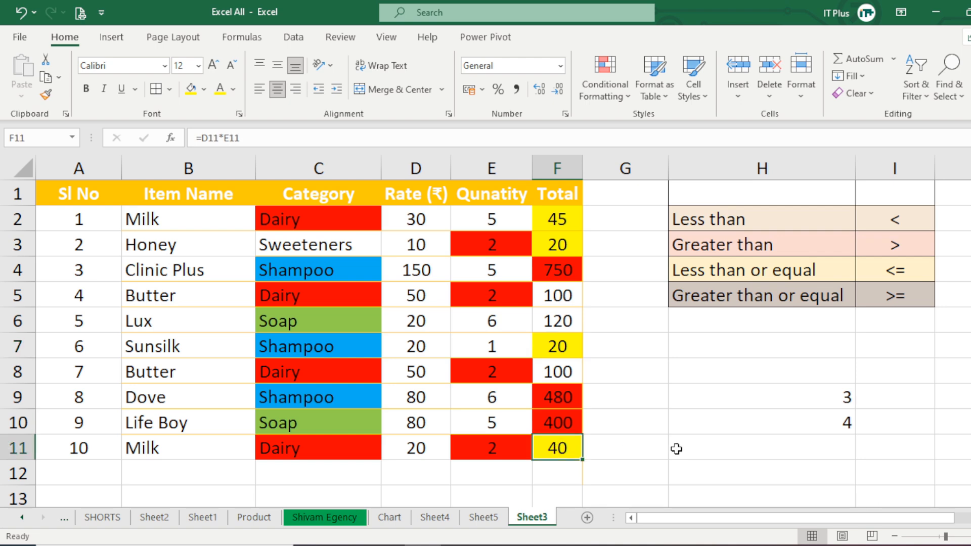
pyautogui.click(832, 426)
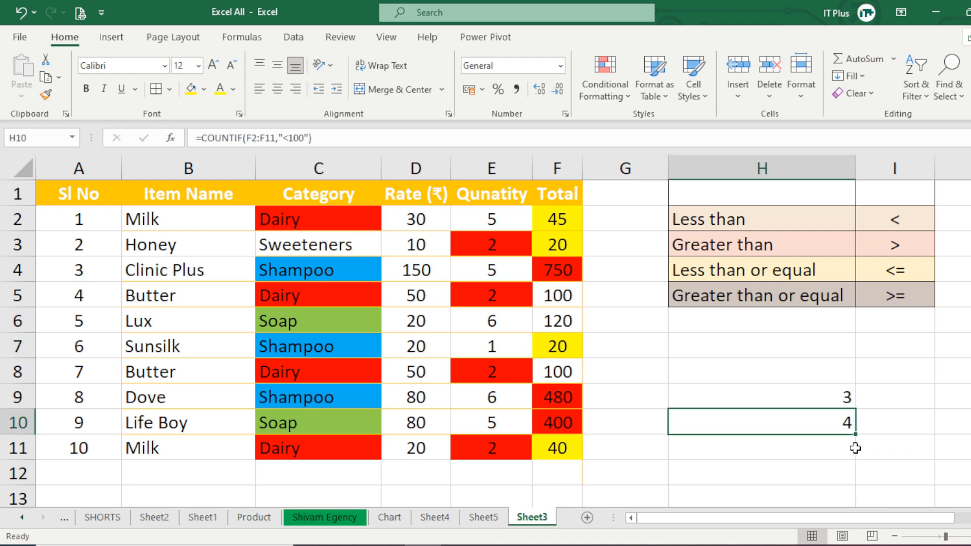